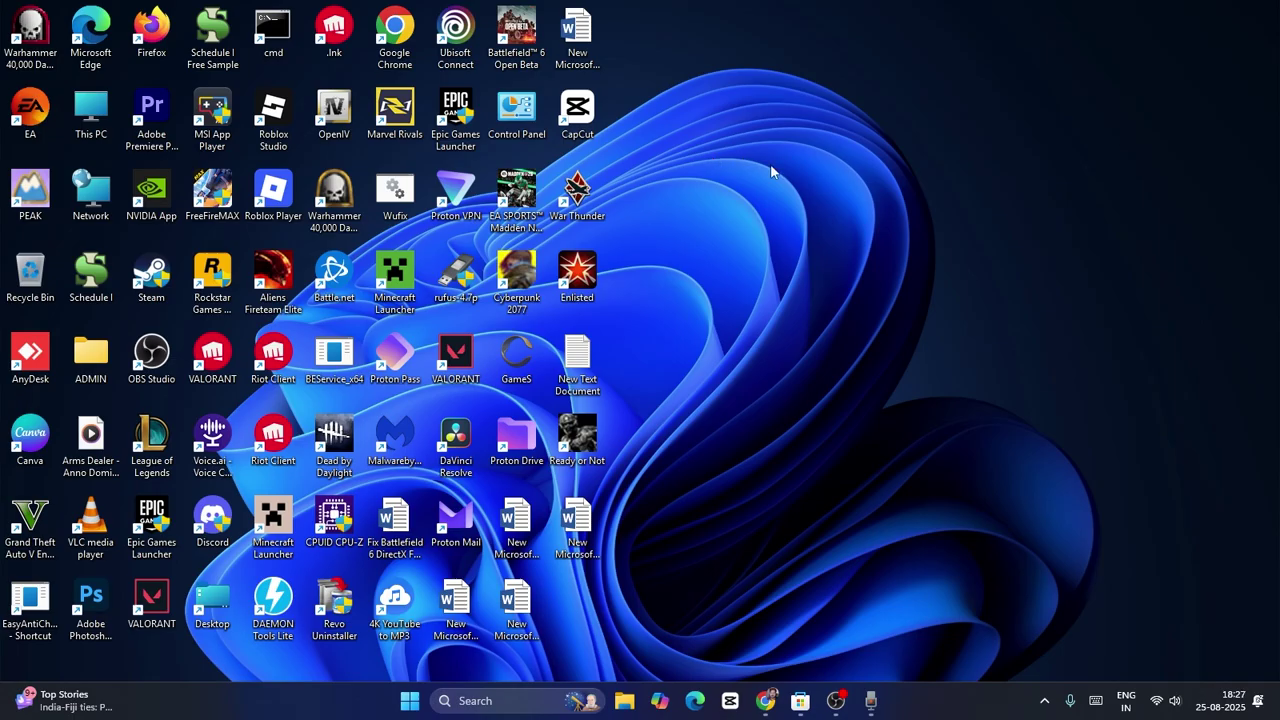
# - Search Windows for the Services console and open it
pyautogui.click(480, 700)
pyautogui.write('se')
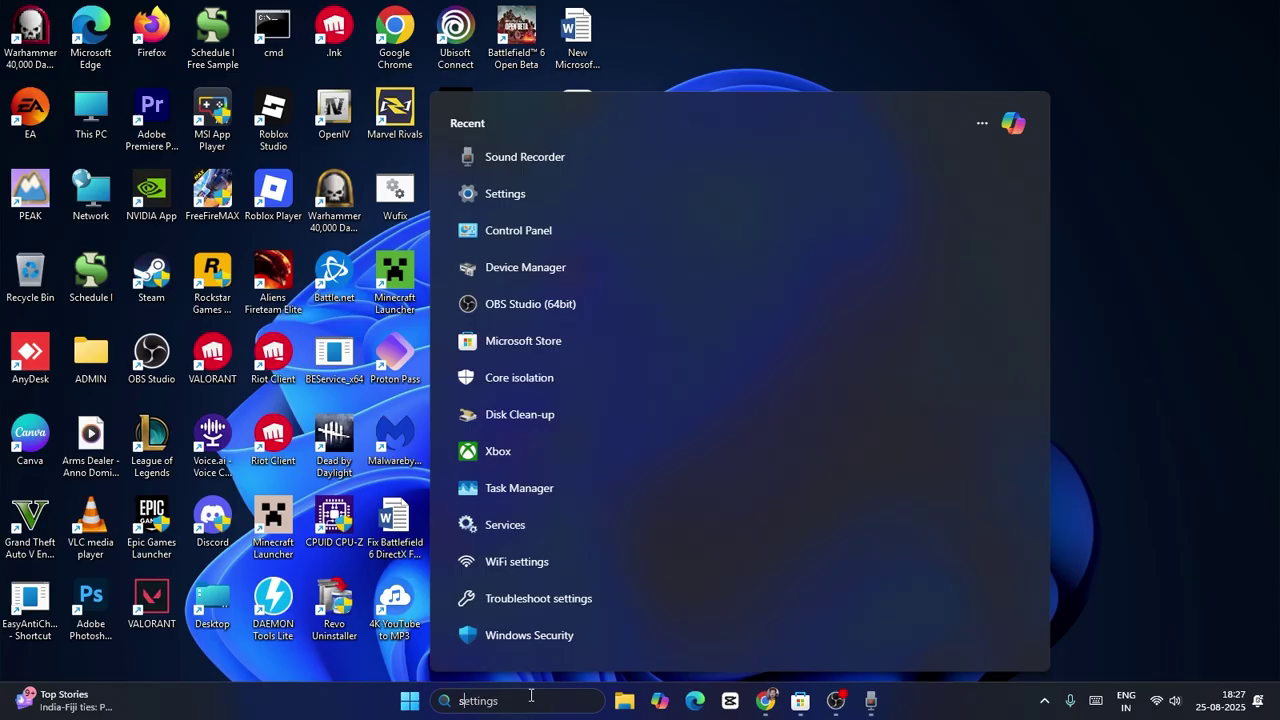
pyautogui.press('BackSpace')
pyautogui.write('rvice')
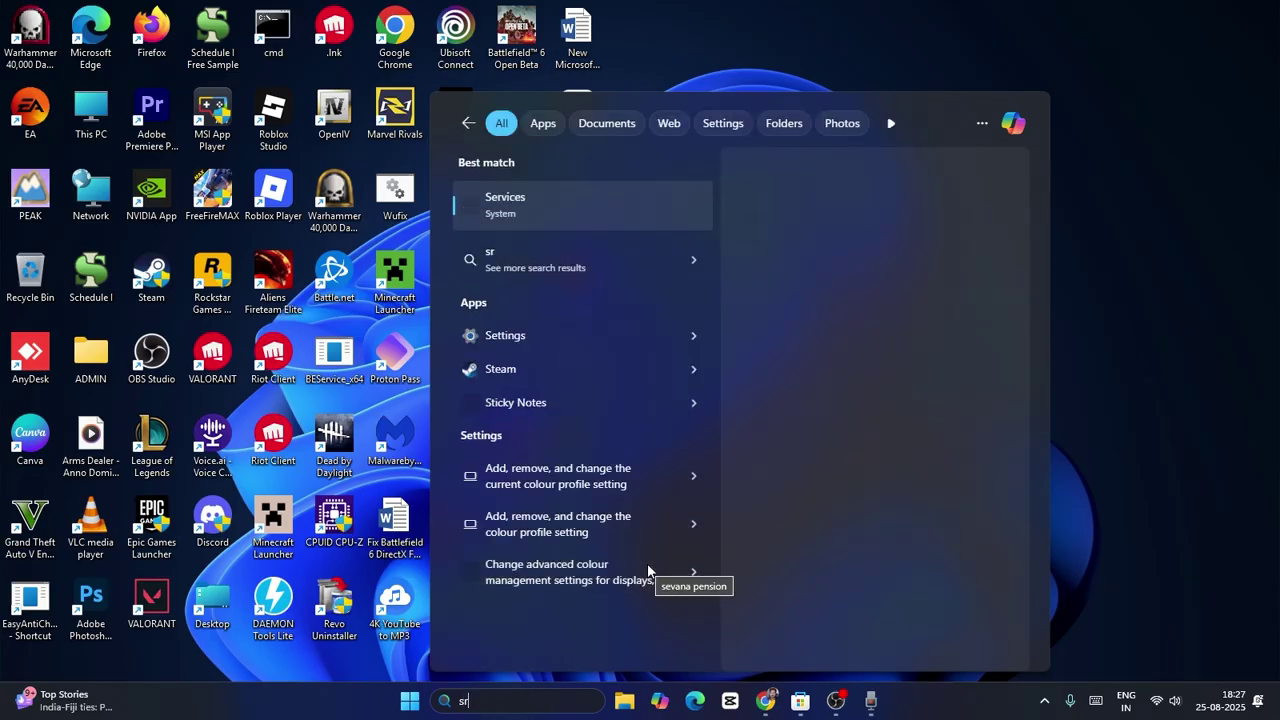
pyautogui.click(628, 219)
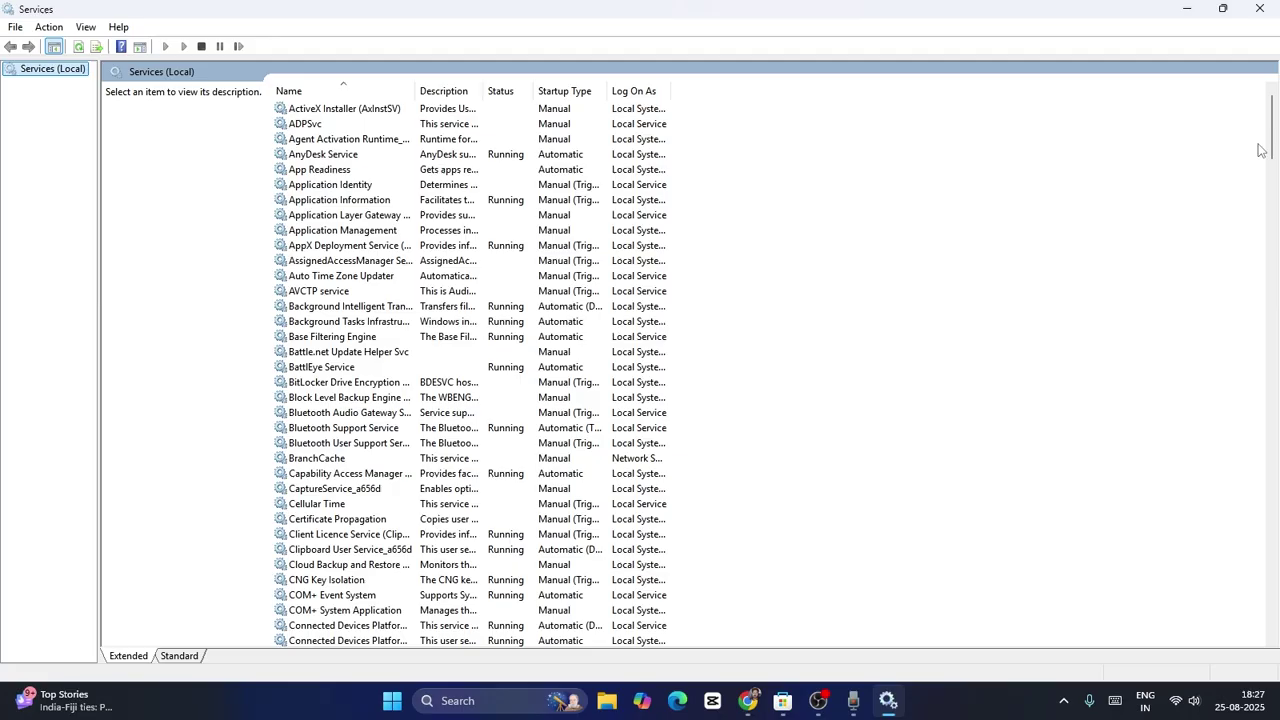
# - Open the properties of the WLAN AutoConfig service, check its startup type and status, and accept the dialog
pyautogui.moveTo(1272, 140); pyautogui.dragTo(1277, 614)
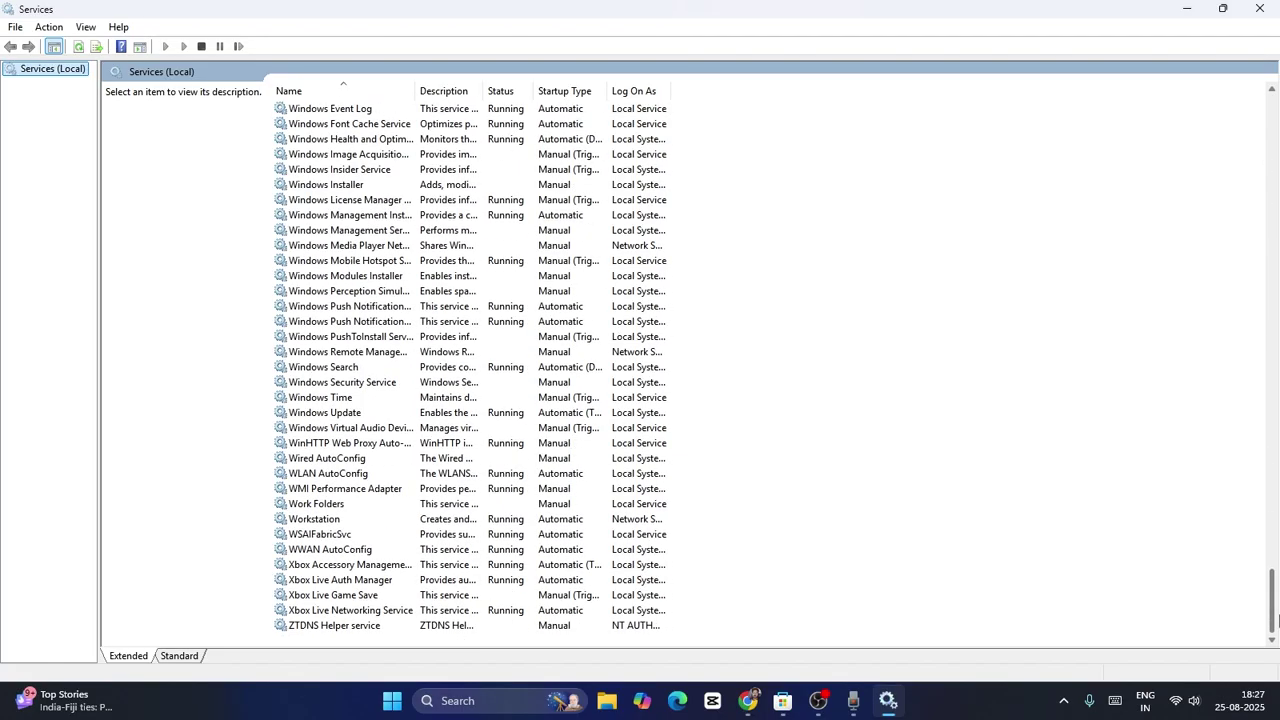
pyautogui.click(345, 476)
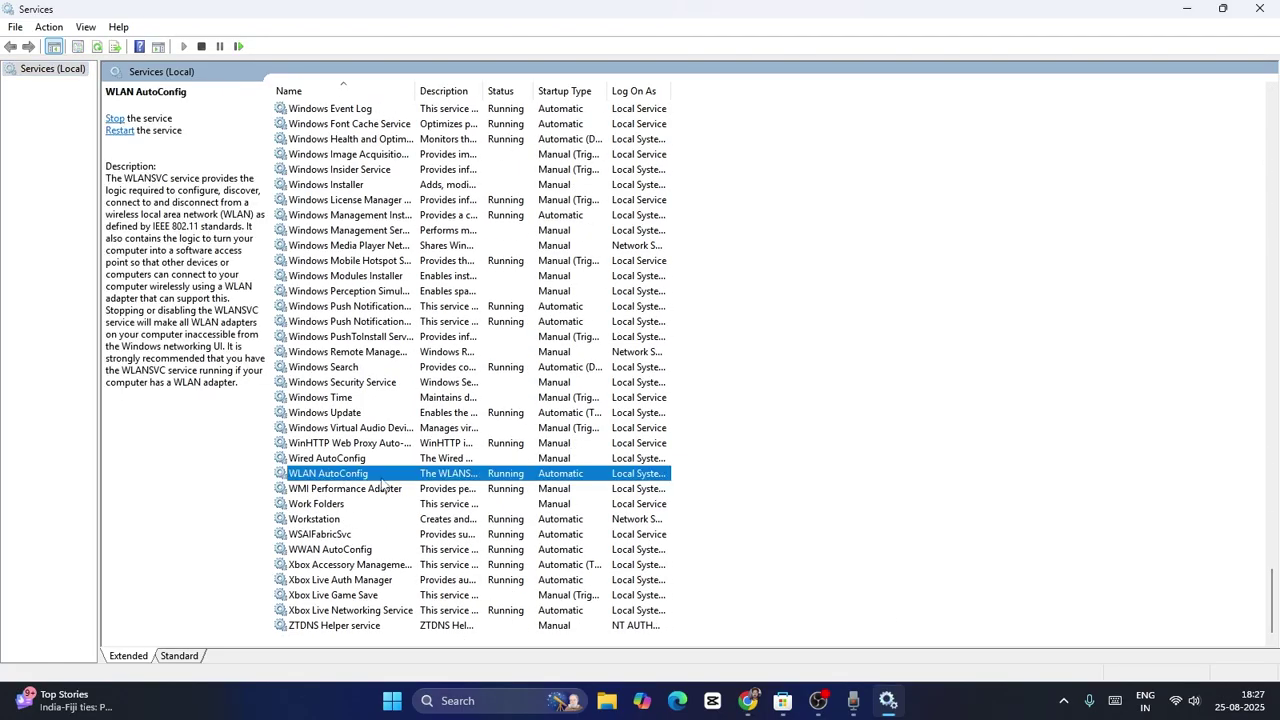
pyautogui.rightClick(361, 478)
pyautogui.click(420, 625)
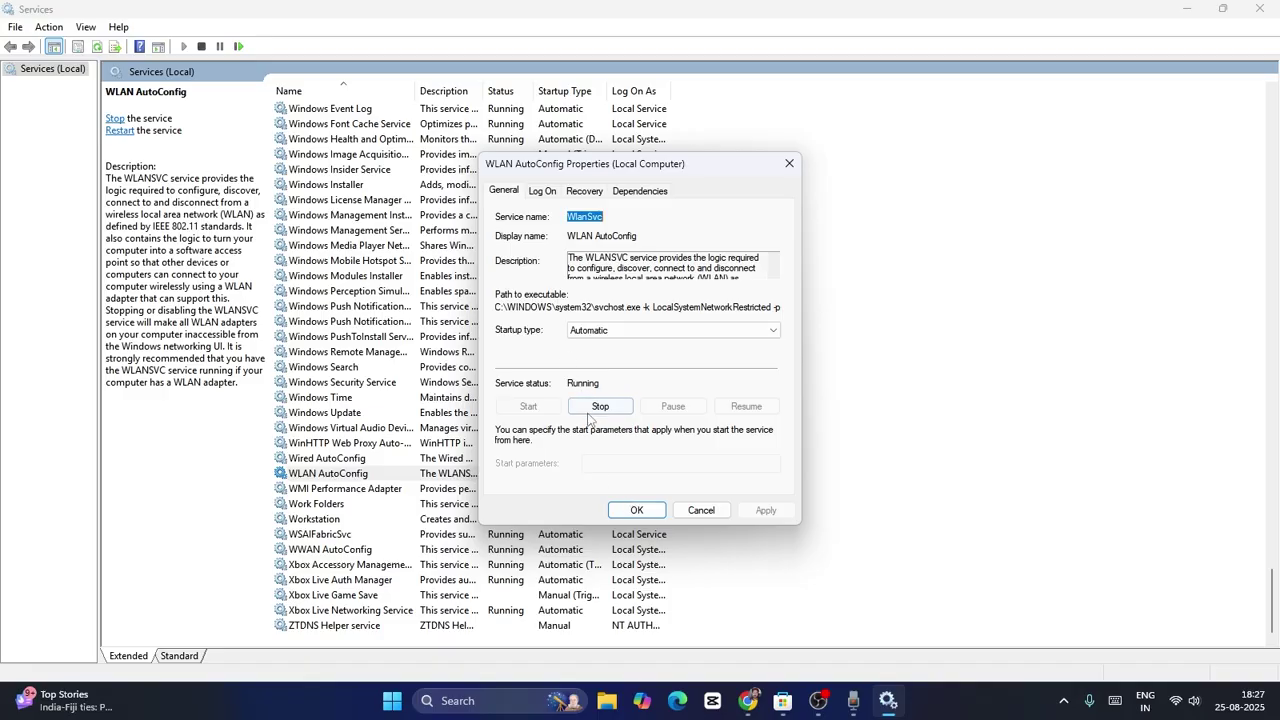
pyautogui.click(634, 510)
# - Restart the WLAN AutoConfig service and close the Services window
pyautogui.rightClick(386, 474)
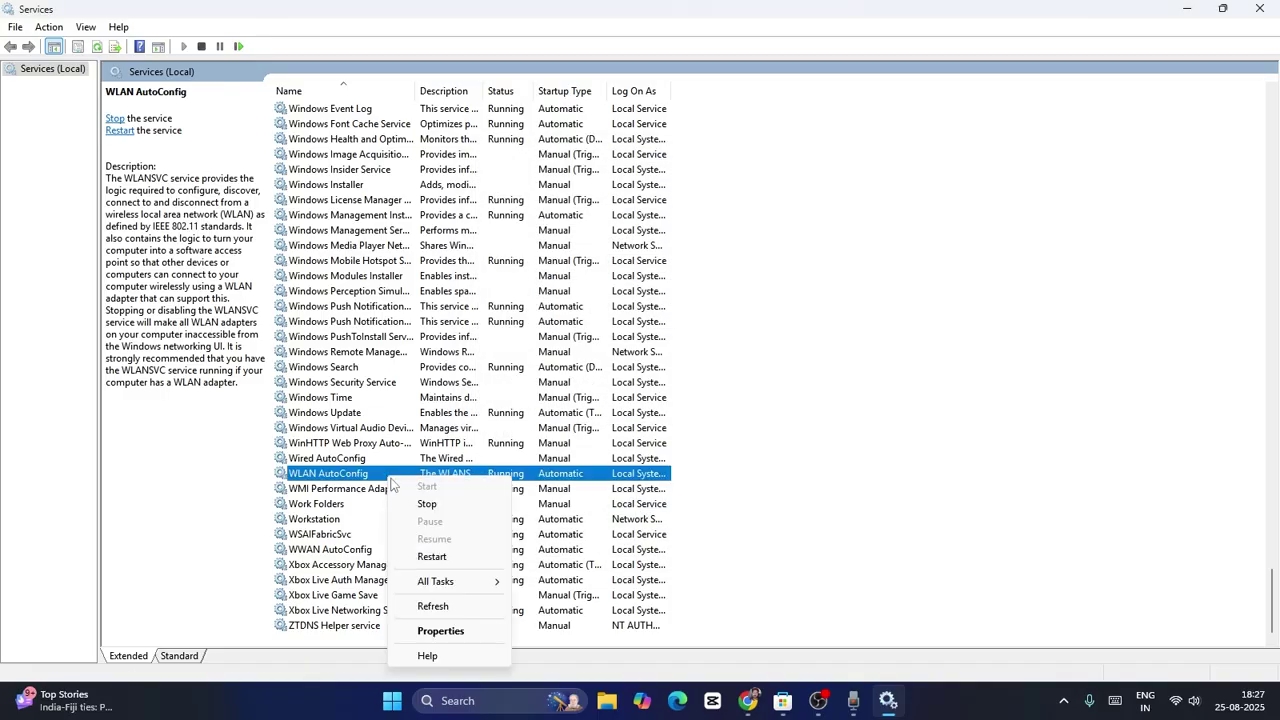
pyautogui.click(457, 550)
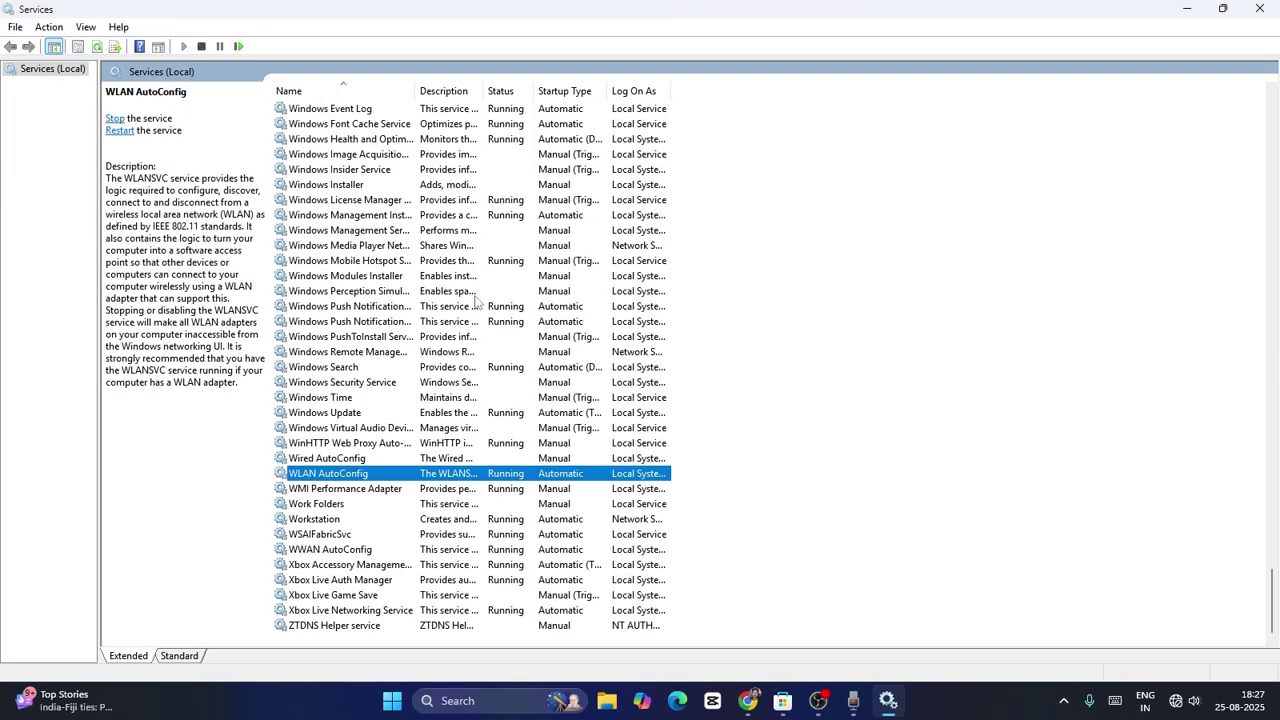
pyautogui.click(1259, 8)
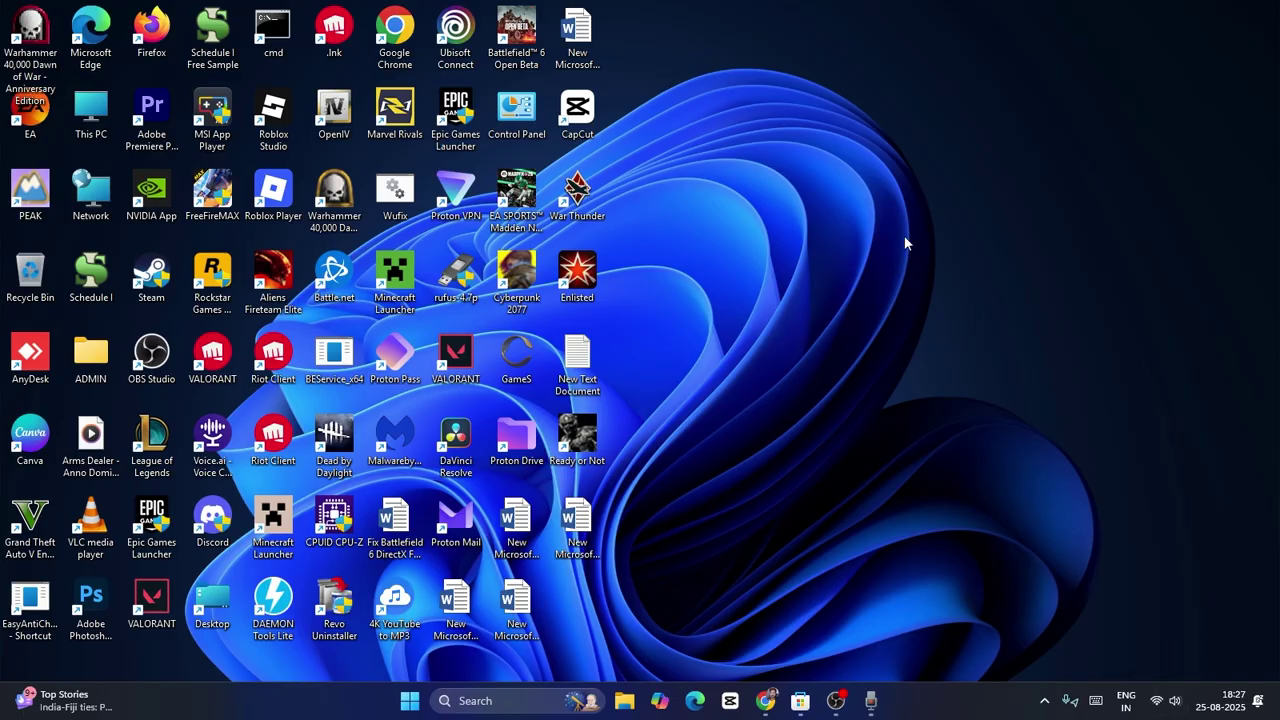
# - Open Device Manager and expand the Network adapters category
pyautogui.click(537, 695)
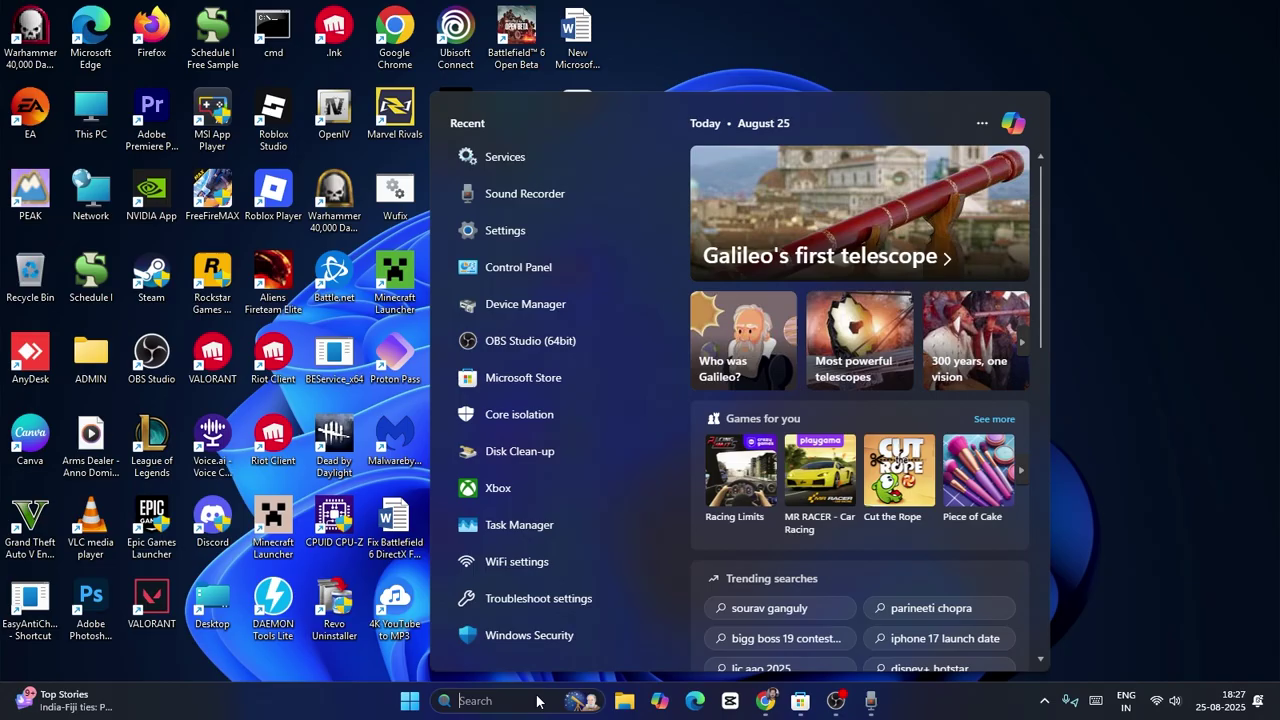
pyautogui.write('dev')
pyautogui.click(584, 211)
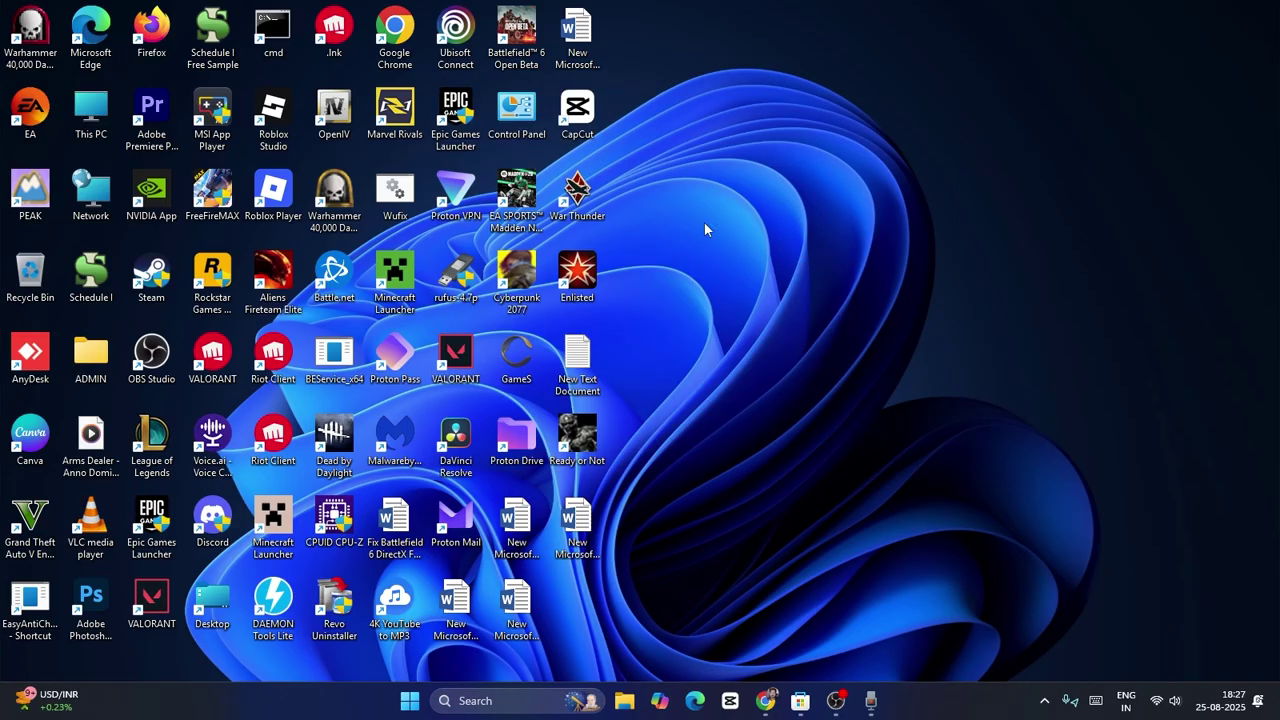
pyautogui.click(630, 47)
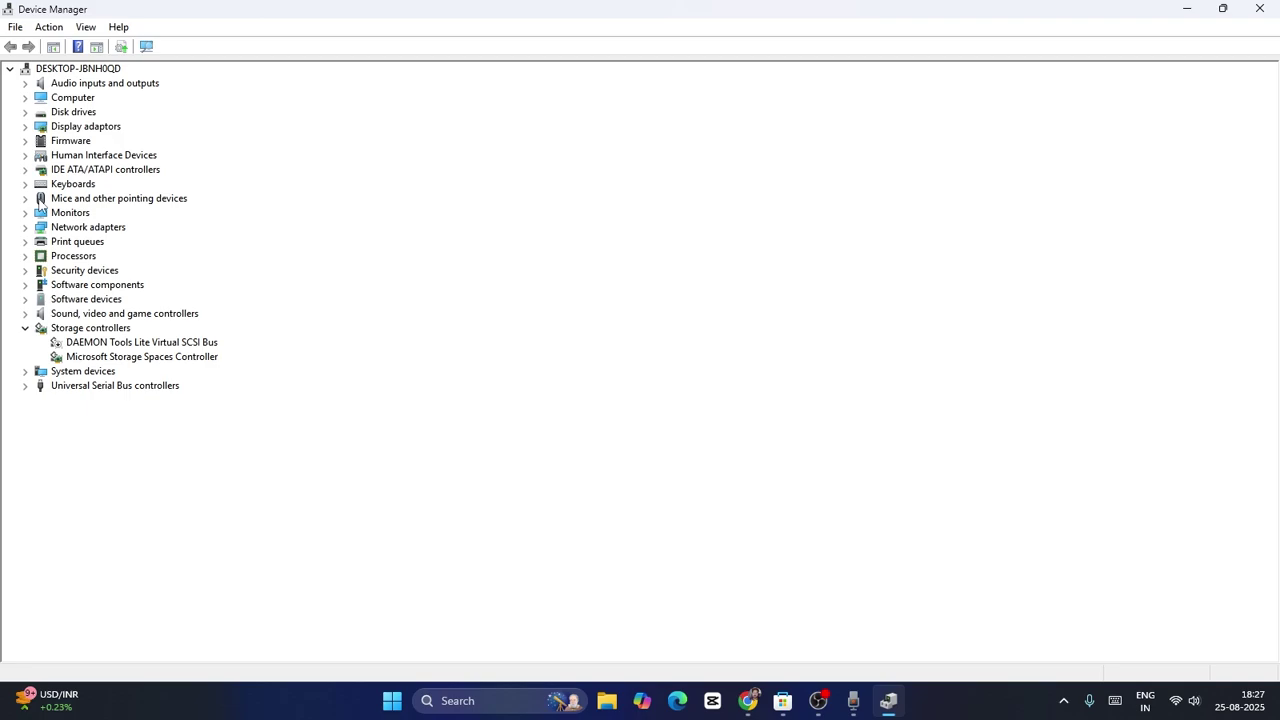
pyautogui.click(25, 227)
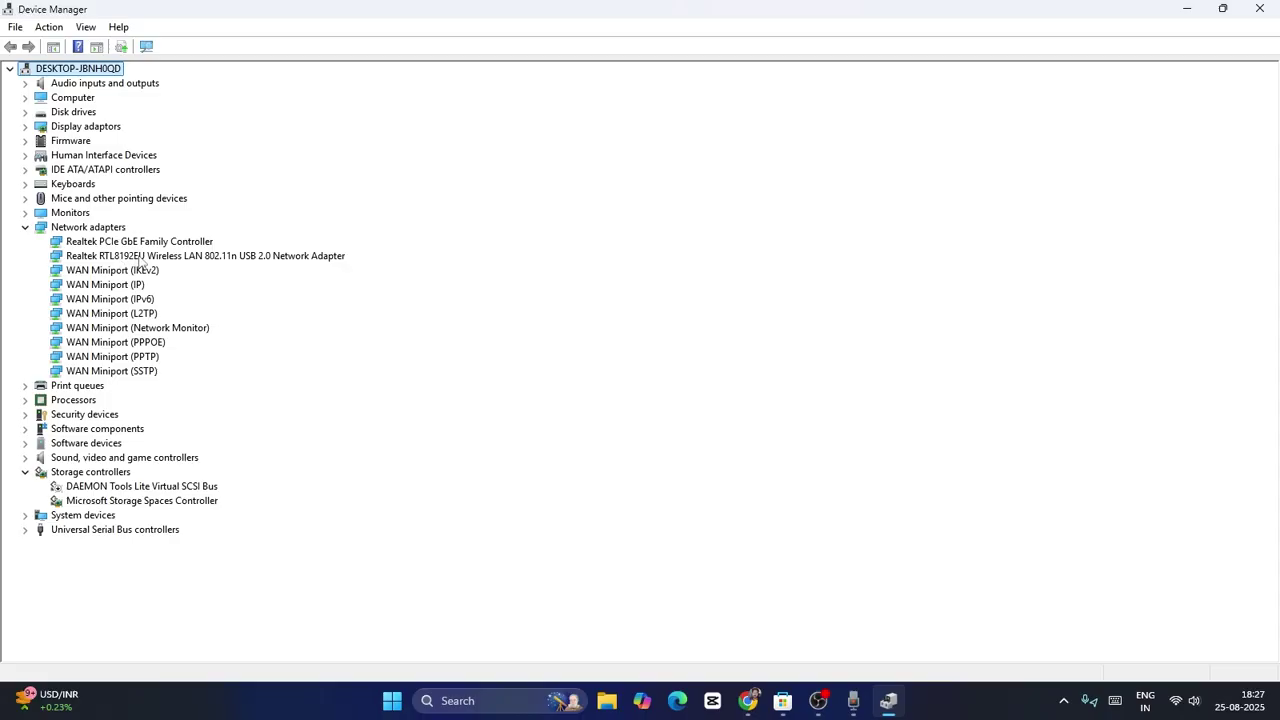
# - Run an automatic driver search for the Realtek RTL8192EU Wireless LAN 802.11n USB 2.0 Network Adapter and close the wizard
pyautogui.click(173, 260)
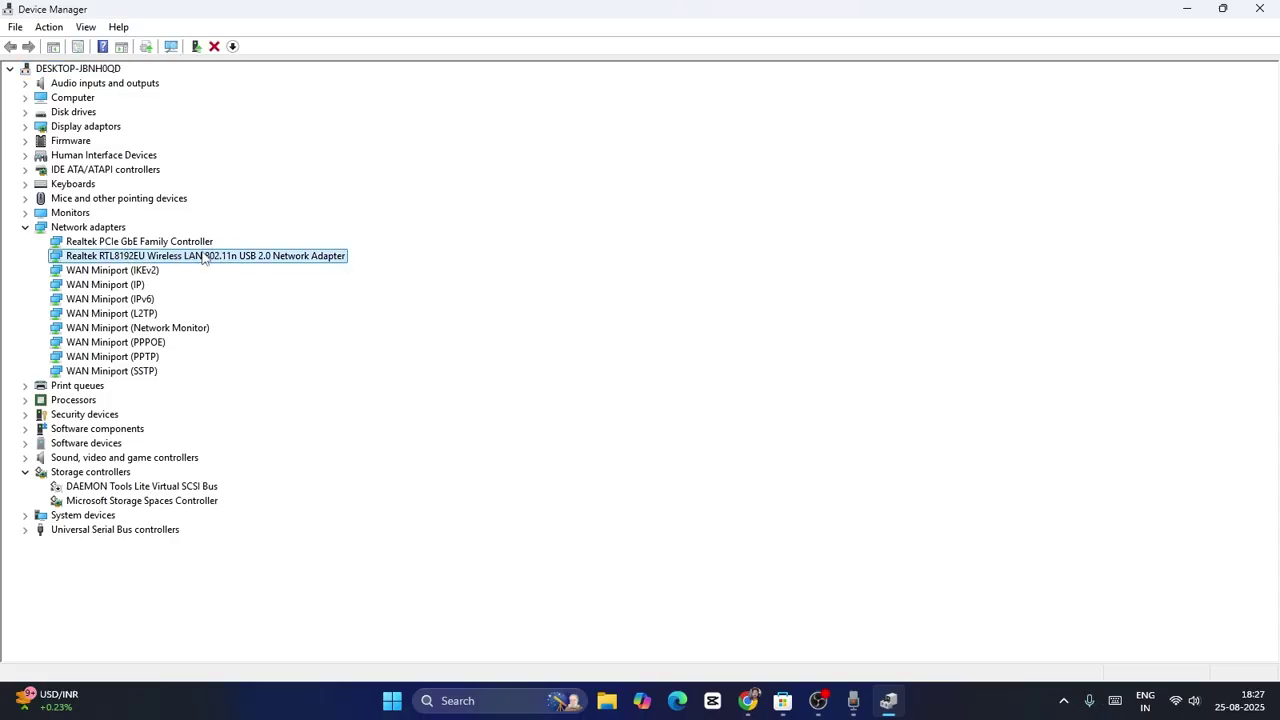
pyautogui.rightClick(204, 258)
pyautogui.click(260, 266)
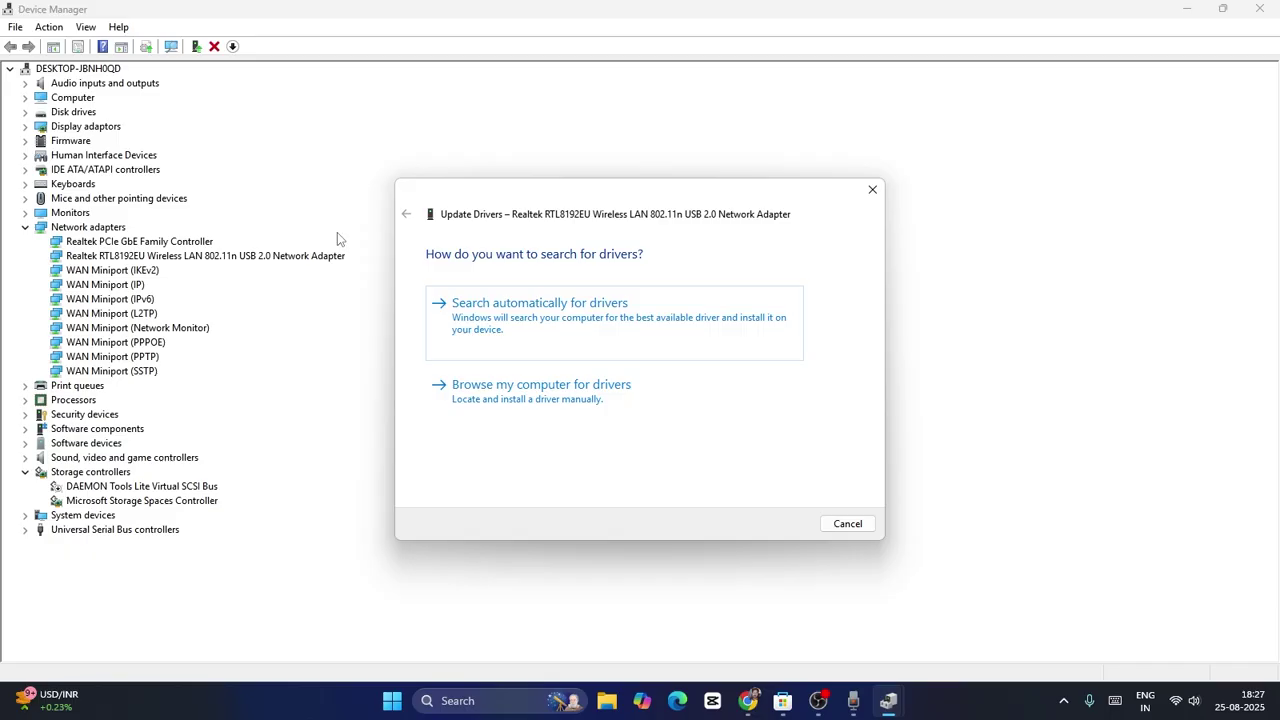
pyautogui.click(519, 312)
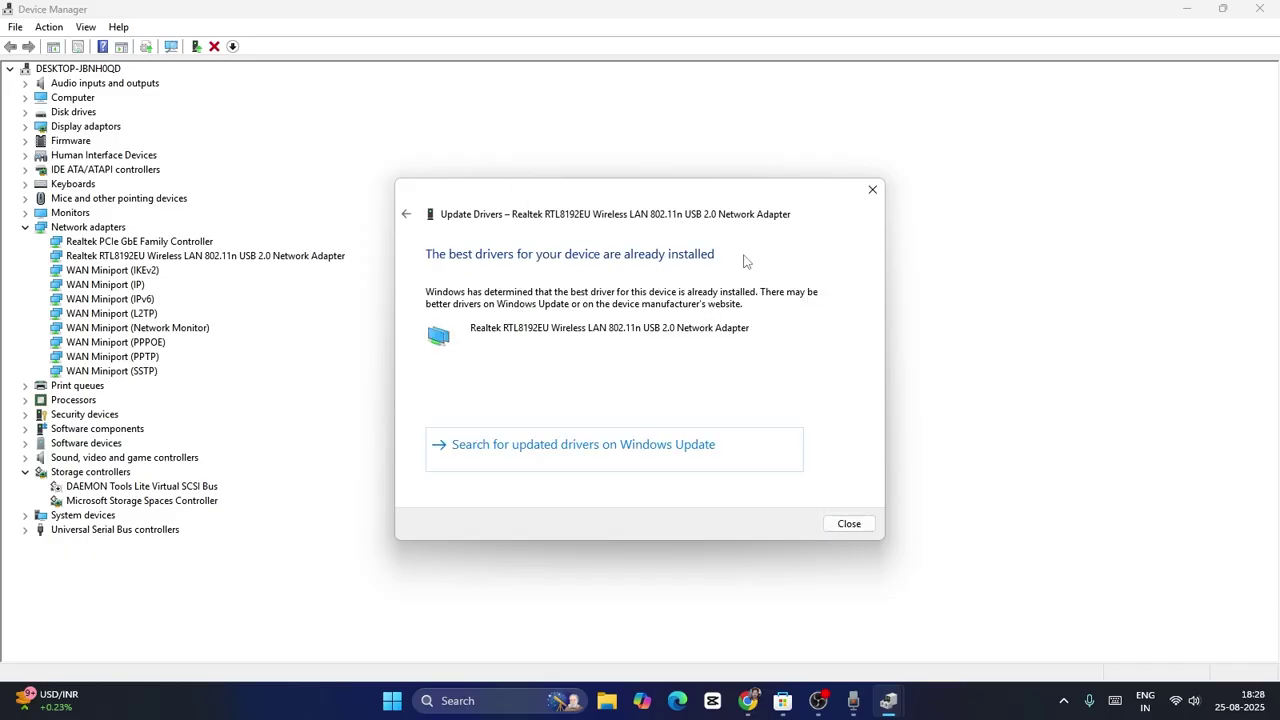
pyautogui.click(872, 190)
# - Try a manual driver update for the Realtek wireless adapter, picking the Microsoft driver from the available drivers, and cancel the wizard
pyautogui.rightClick(340, 267)
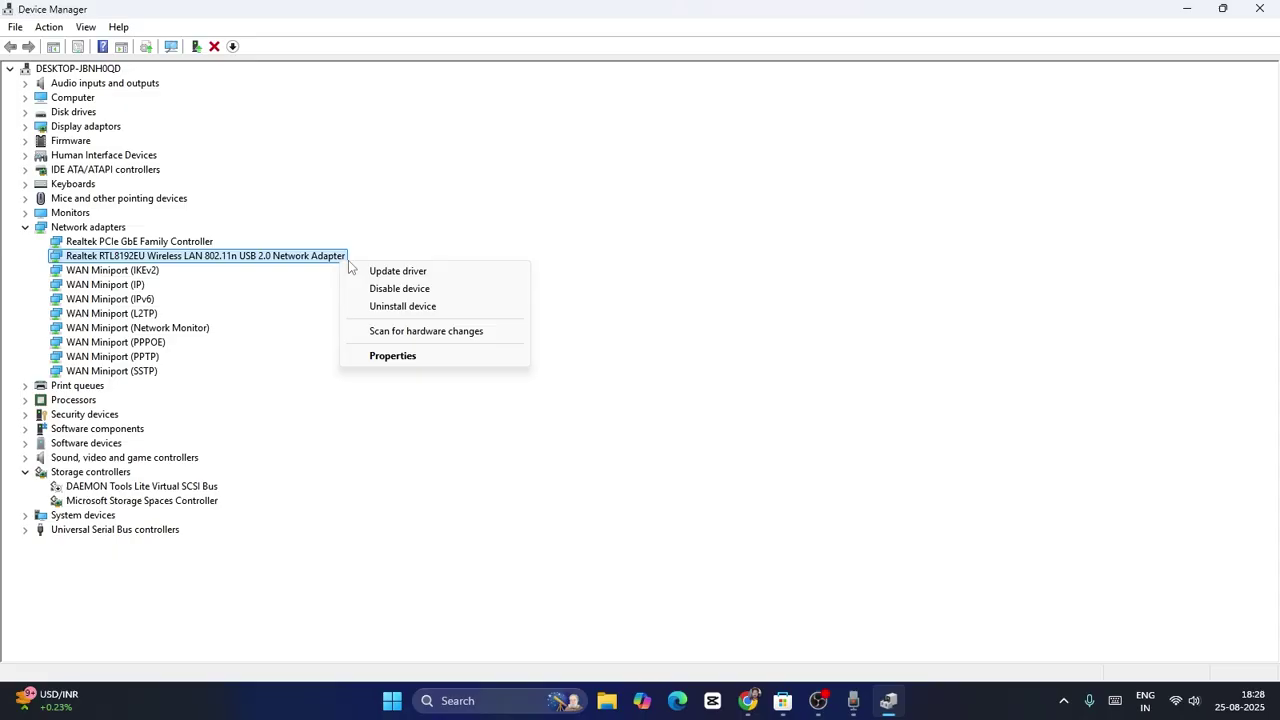
pyautogui.click(380, 272)
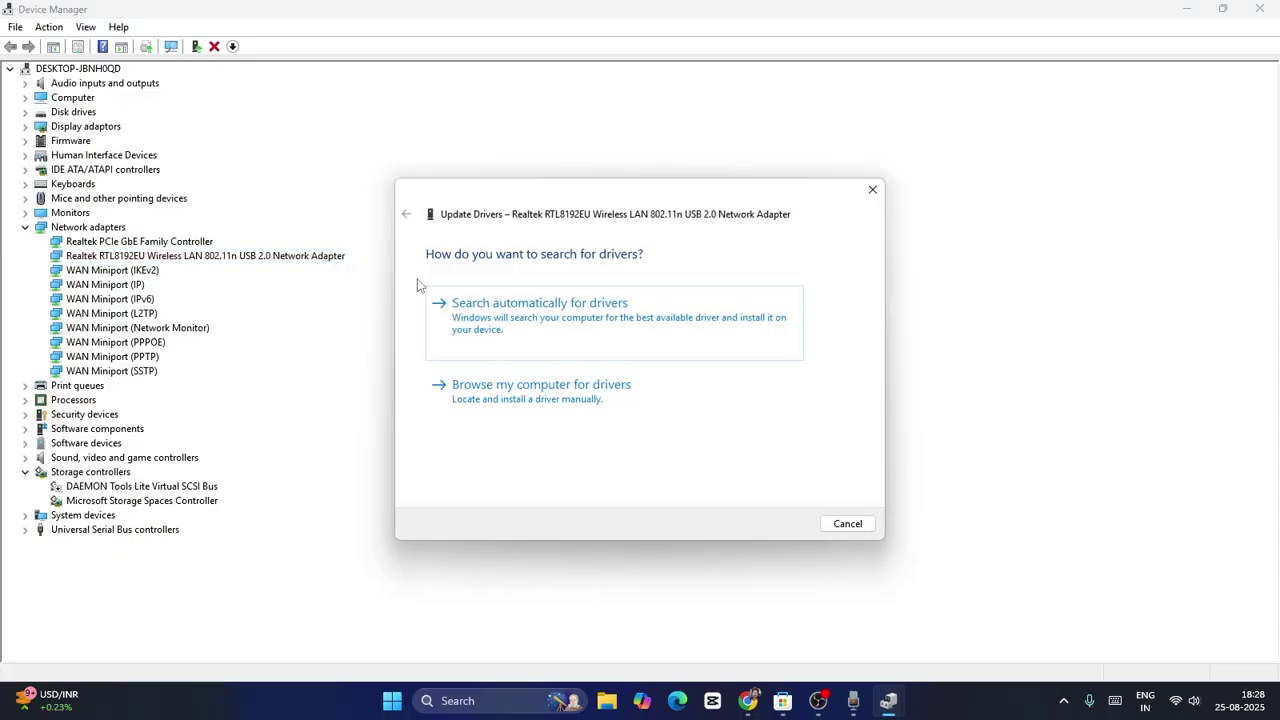
pyautogui.click(549, 396)
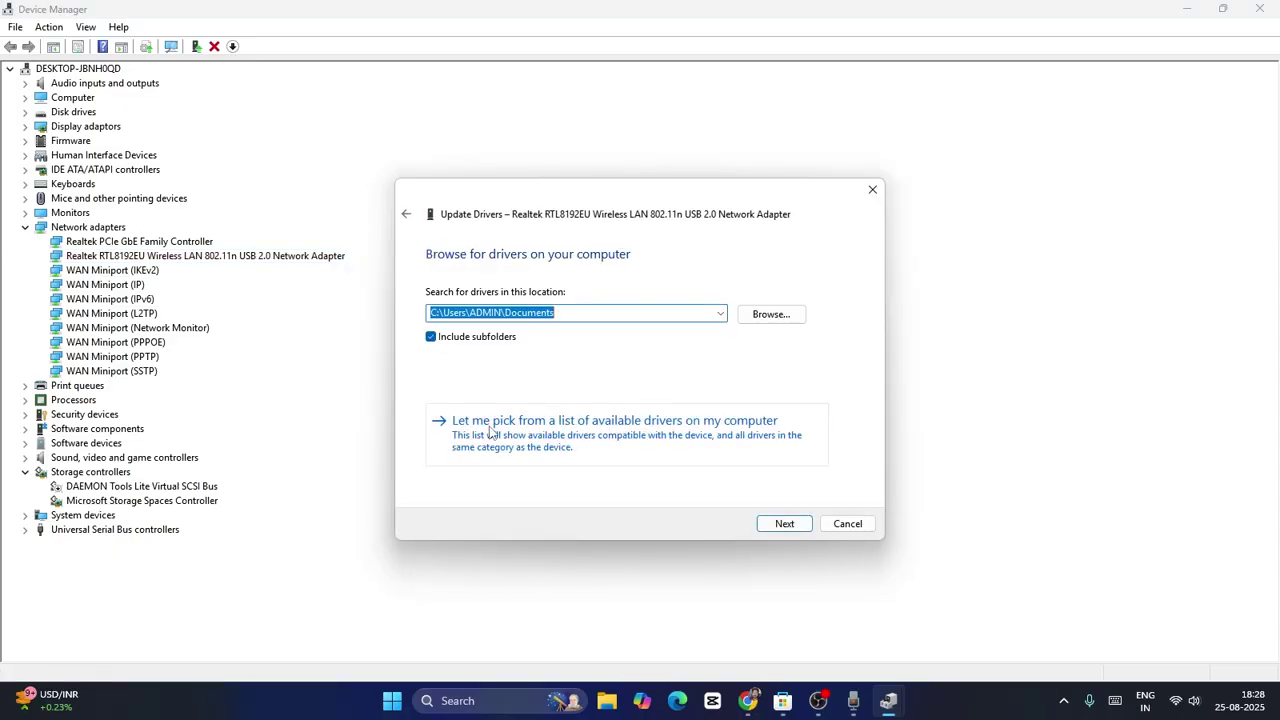
pyautogui.click(657, 428)
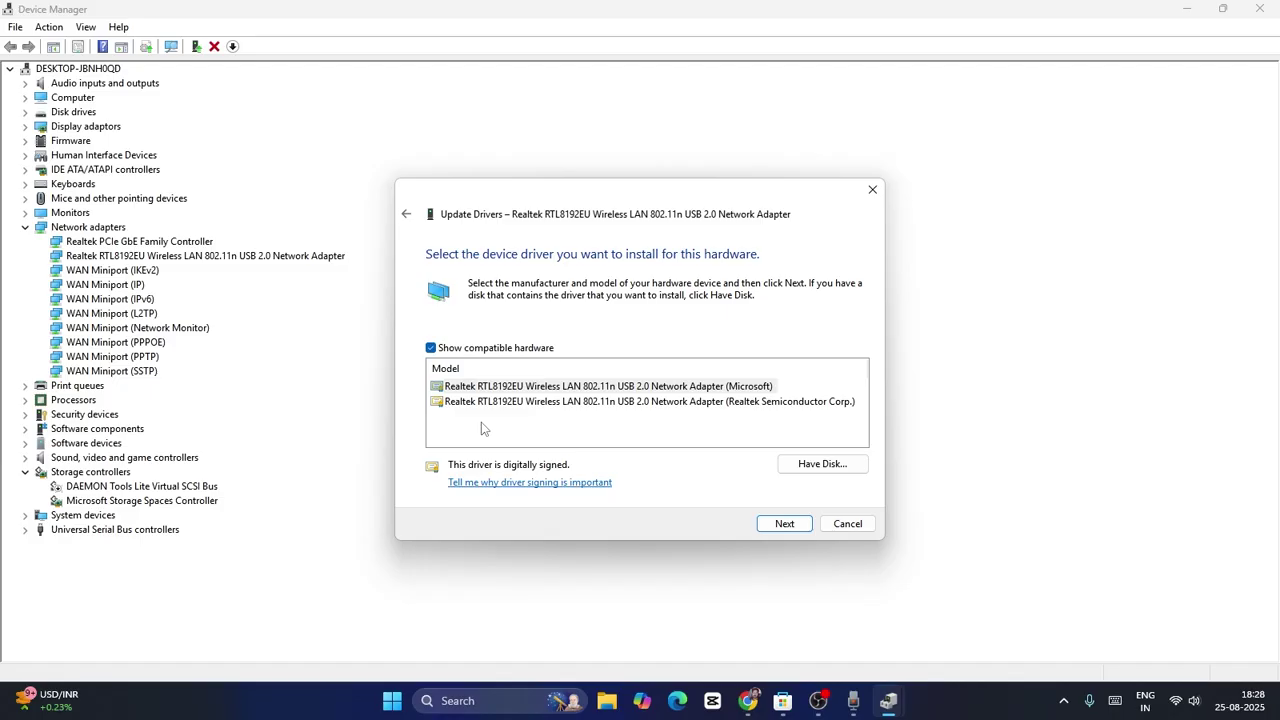
pyautogui.click(537, 390)
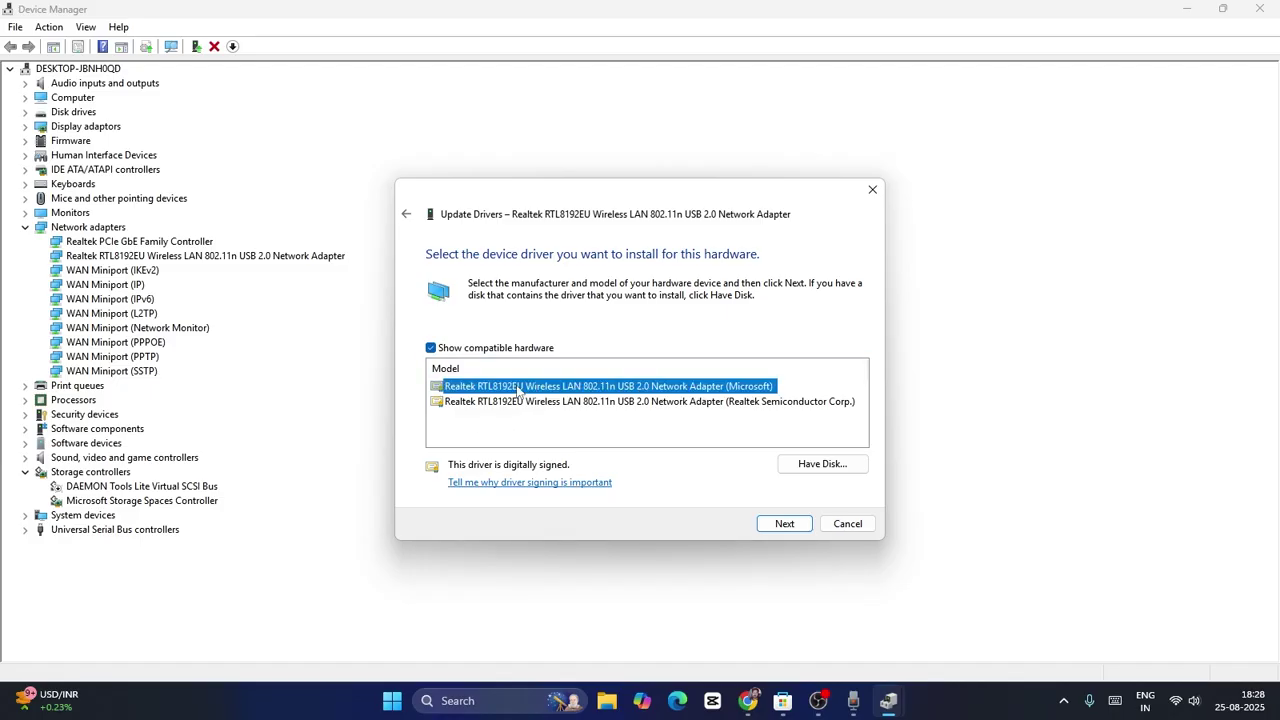
pyautogui.click(843, 526)
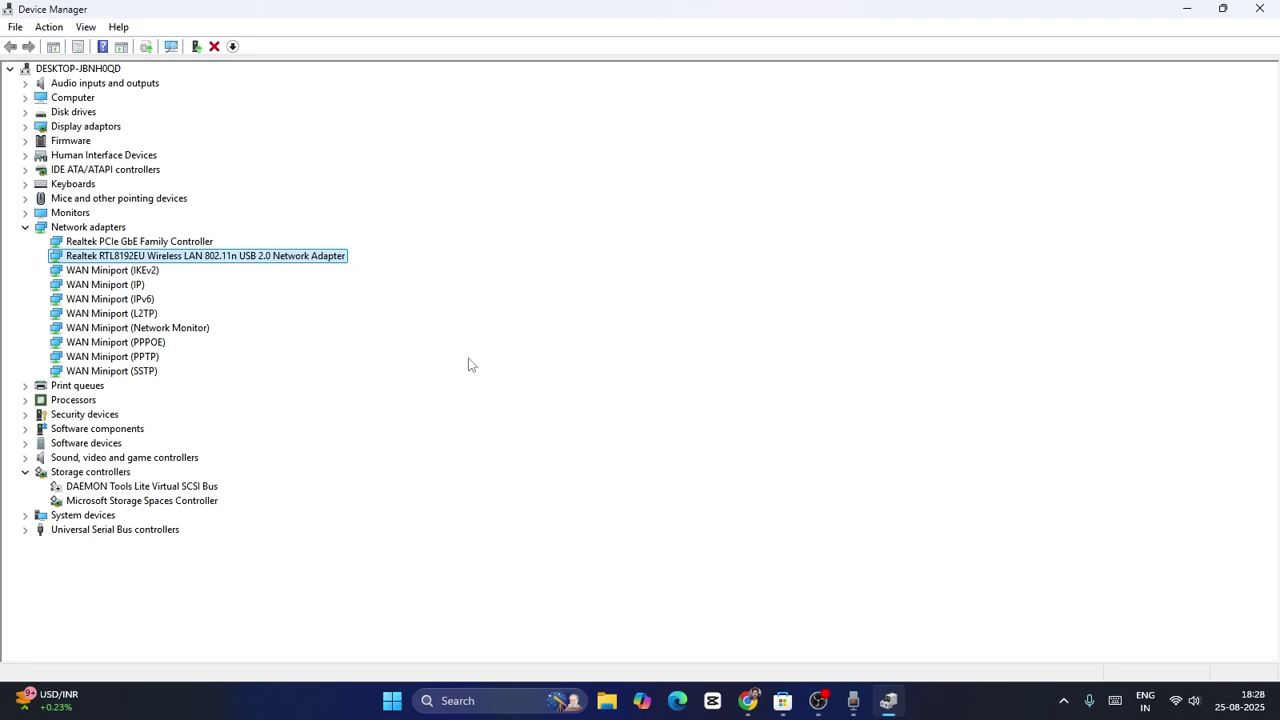
pyautogui.rightClick(323, 257)
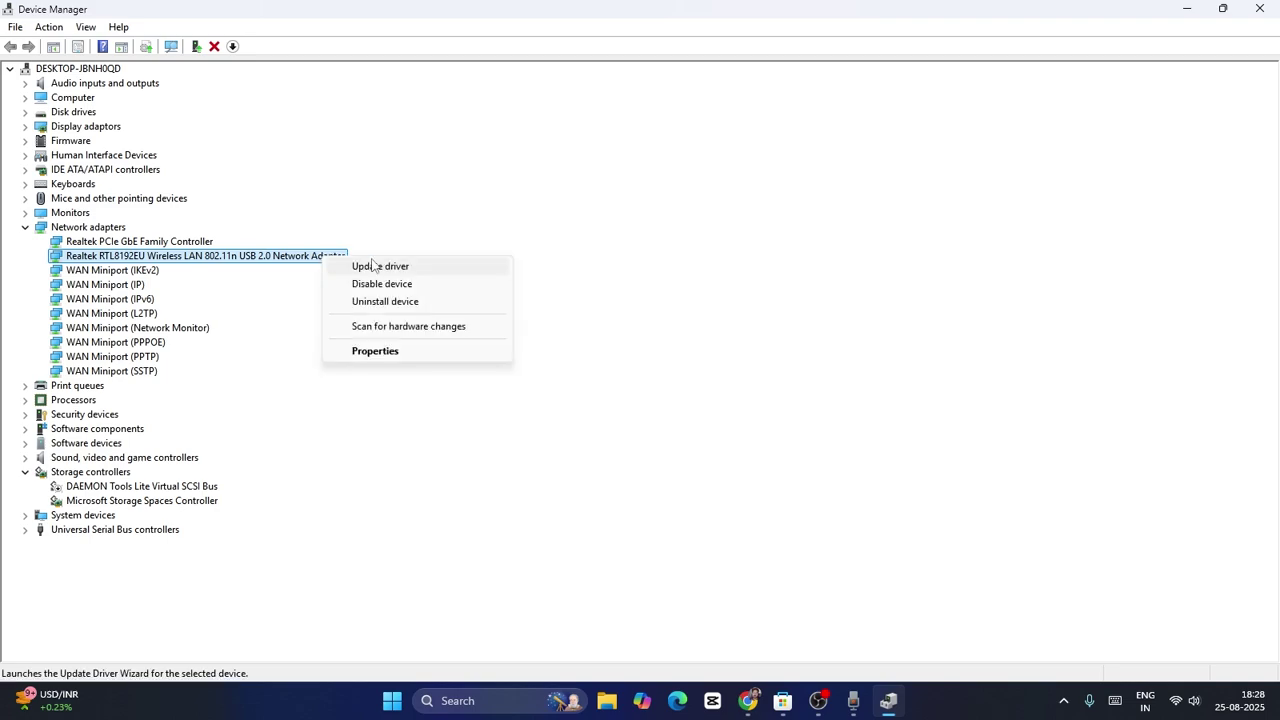
pyautogui.click(585, 312)
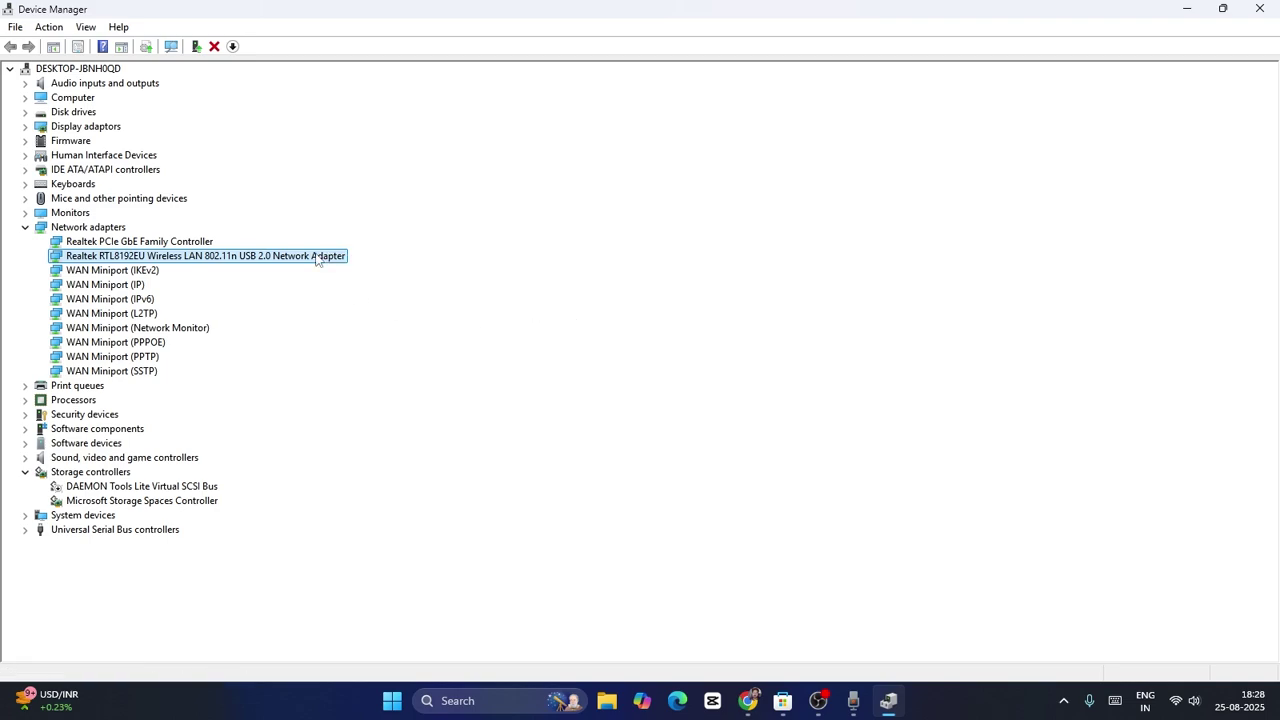
pyautogui.rightClick(316, 259)
pyautogui.click(591, 314)
# - Close Device Manager, search Windows for settings, and open the Settings app
pyautogui.click(1259, 8)
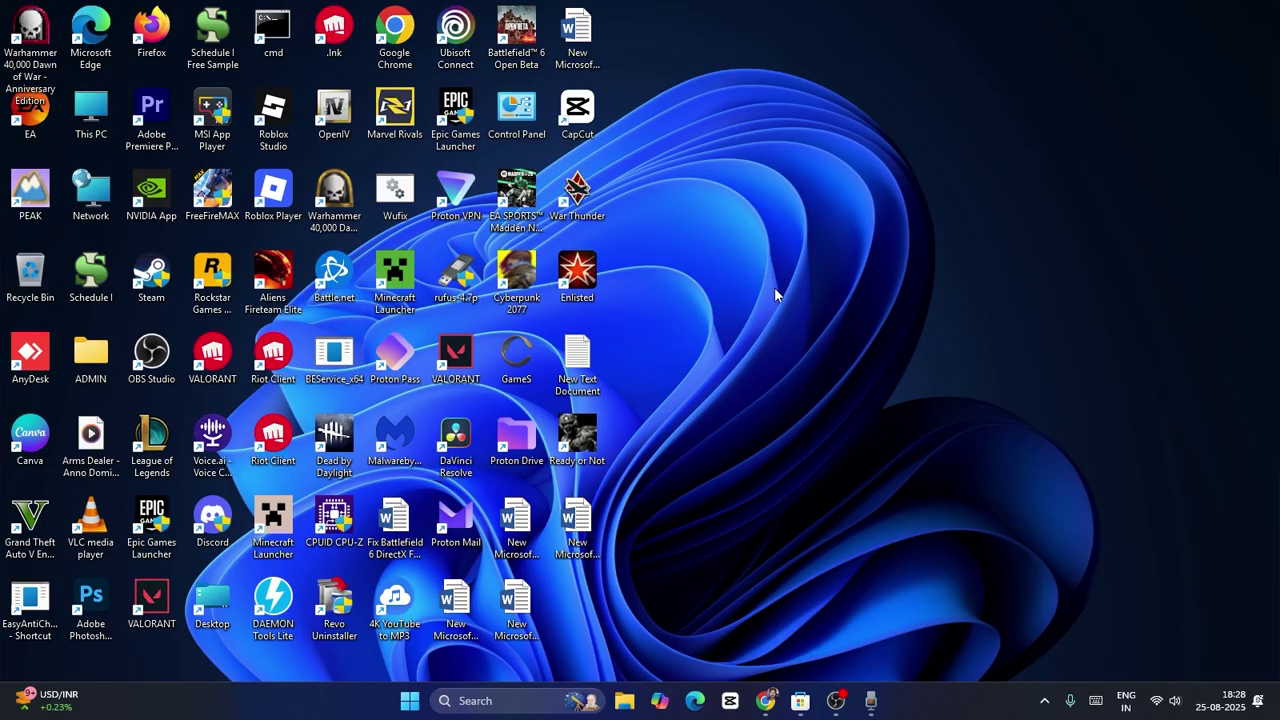
pyautogui.click(490, 706)
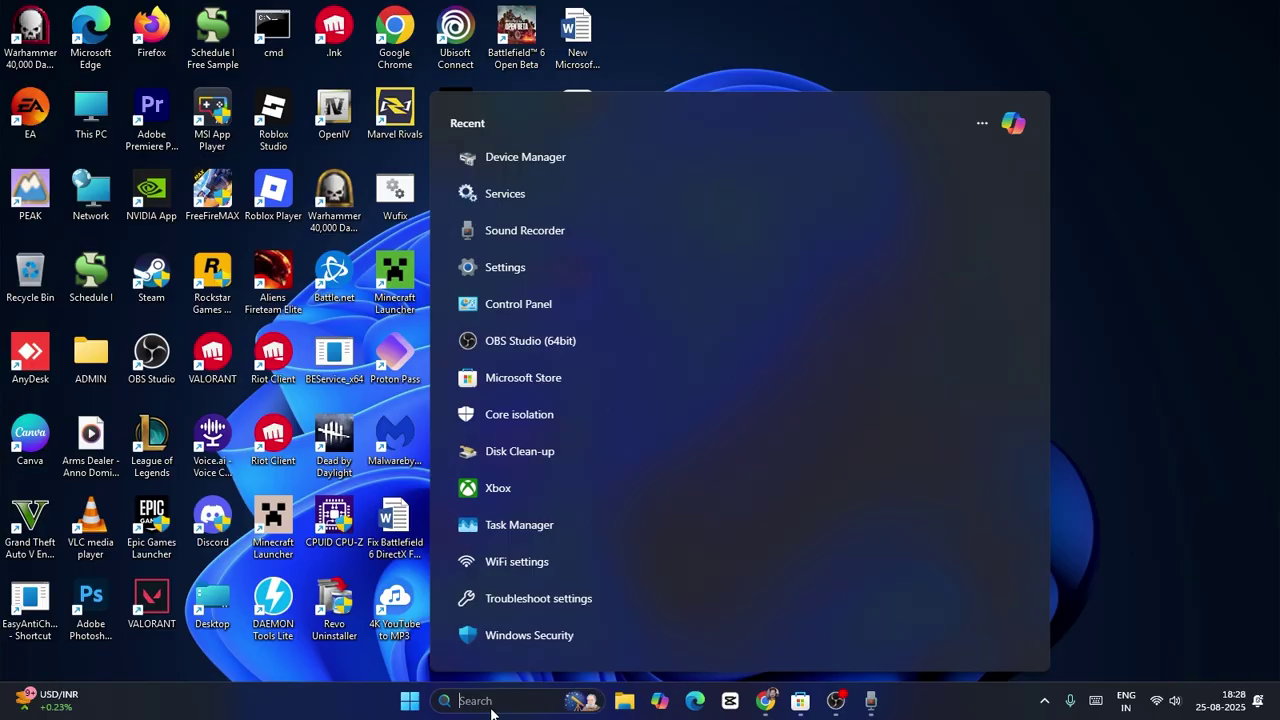
pyautogui.write('t')
pyautogui.press('BackSpace')
pyautogui.write('sett')
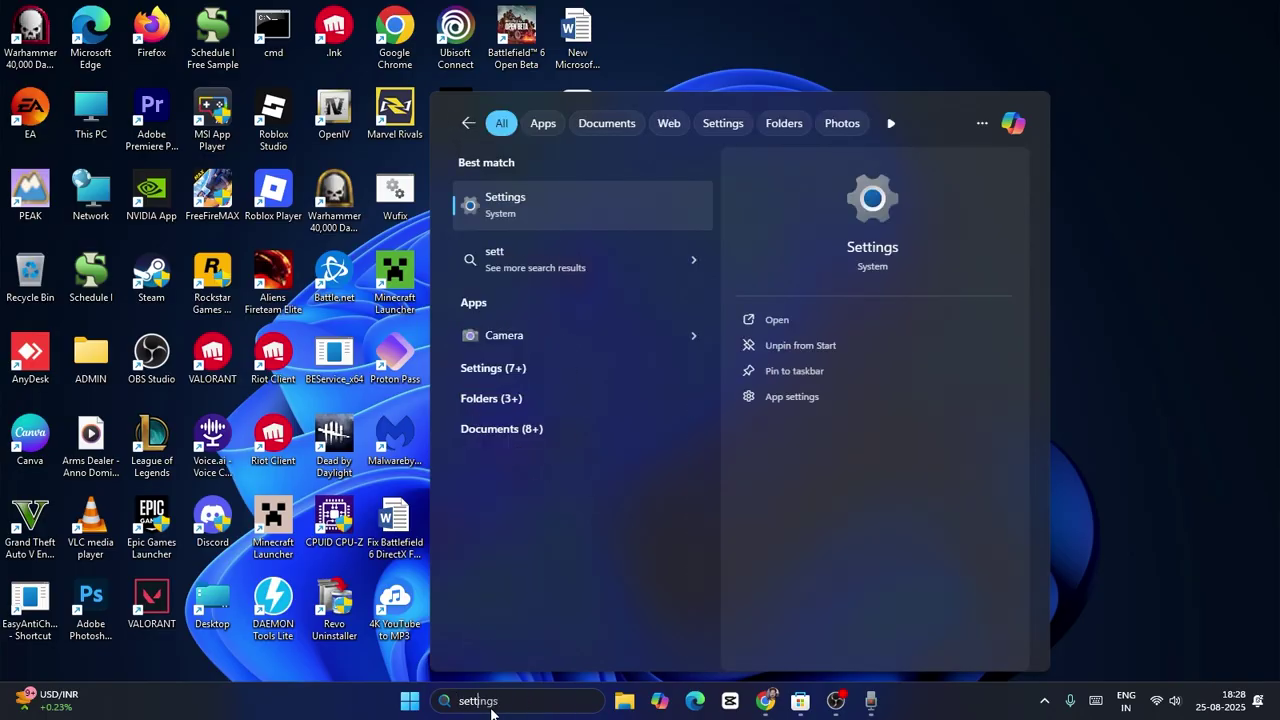
pyautogui.write('ings')
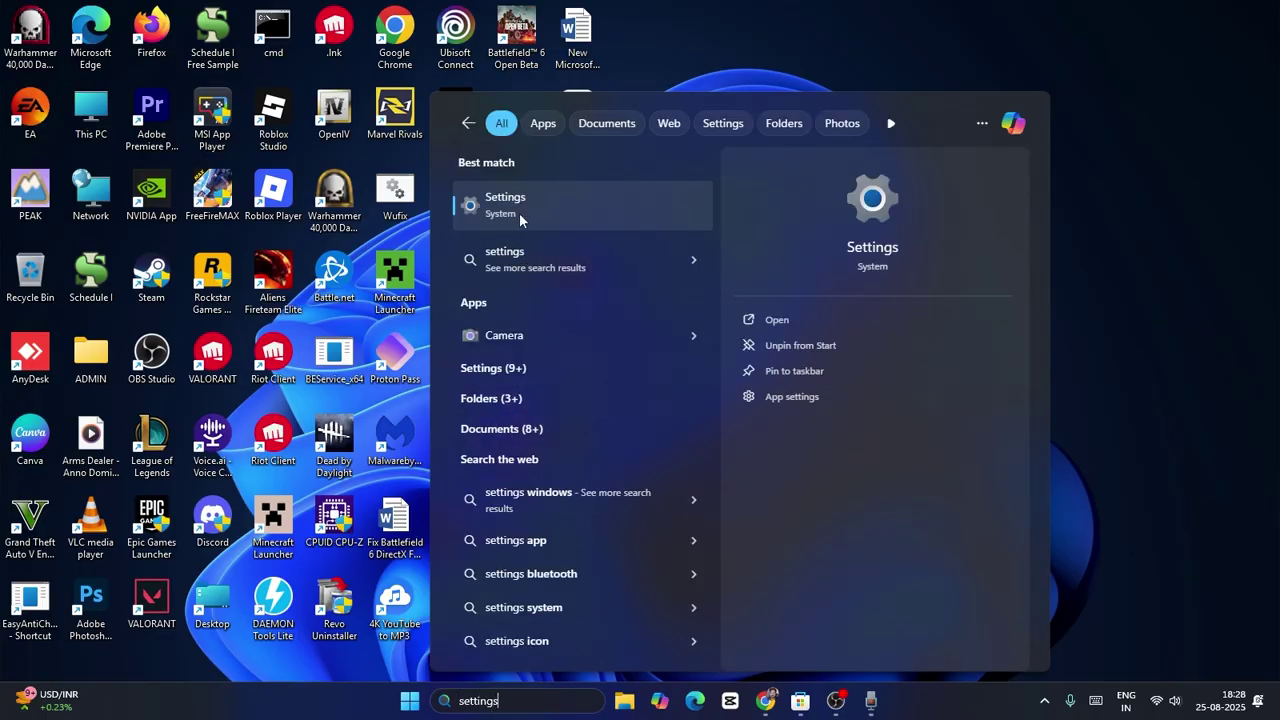
pyautogui.click(519, 213)
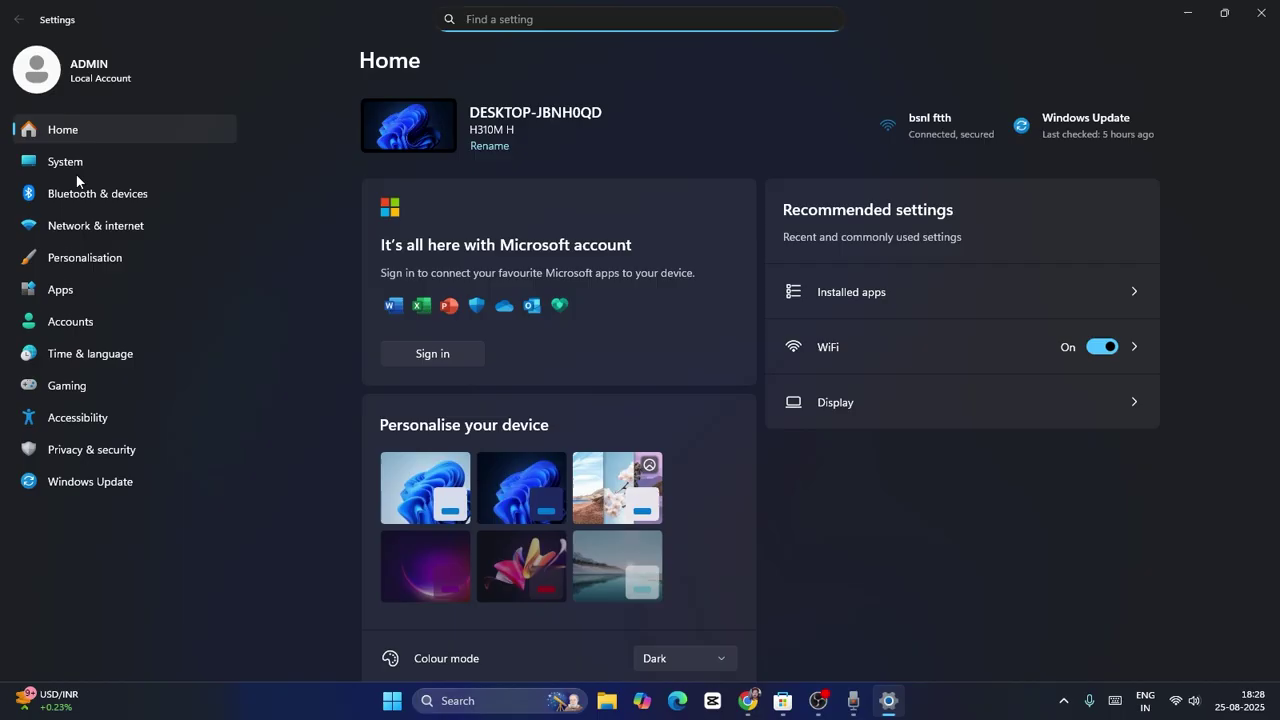
# - Go to the Troubleshoot page of the System settings and run the network trouble-shooter from the other trouble-shooters
pyautogui.click(75, 170)
pyautogui.scroll(-5, 600, 362)
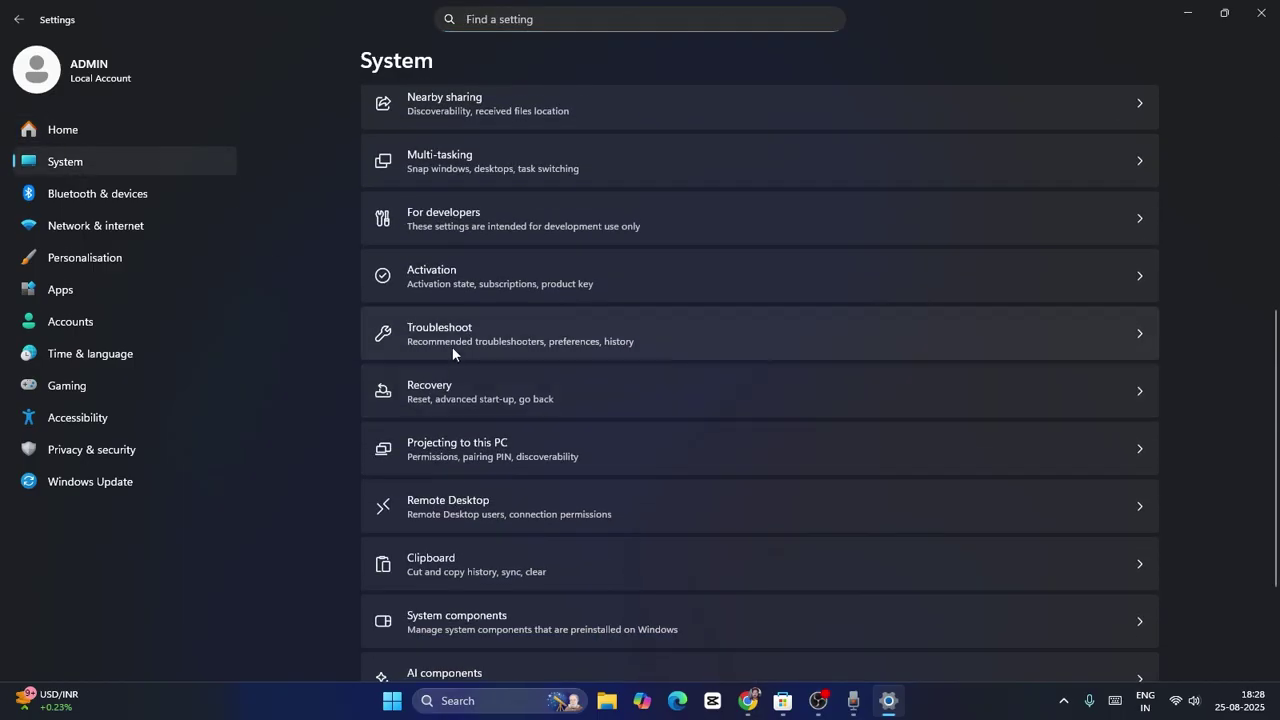
pyautogui.click(454, 340)
pyautogui.click(458, 268)
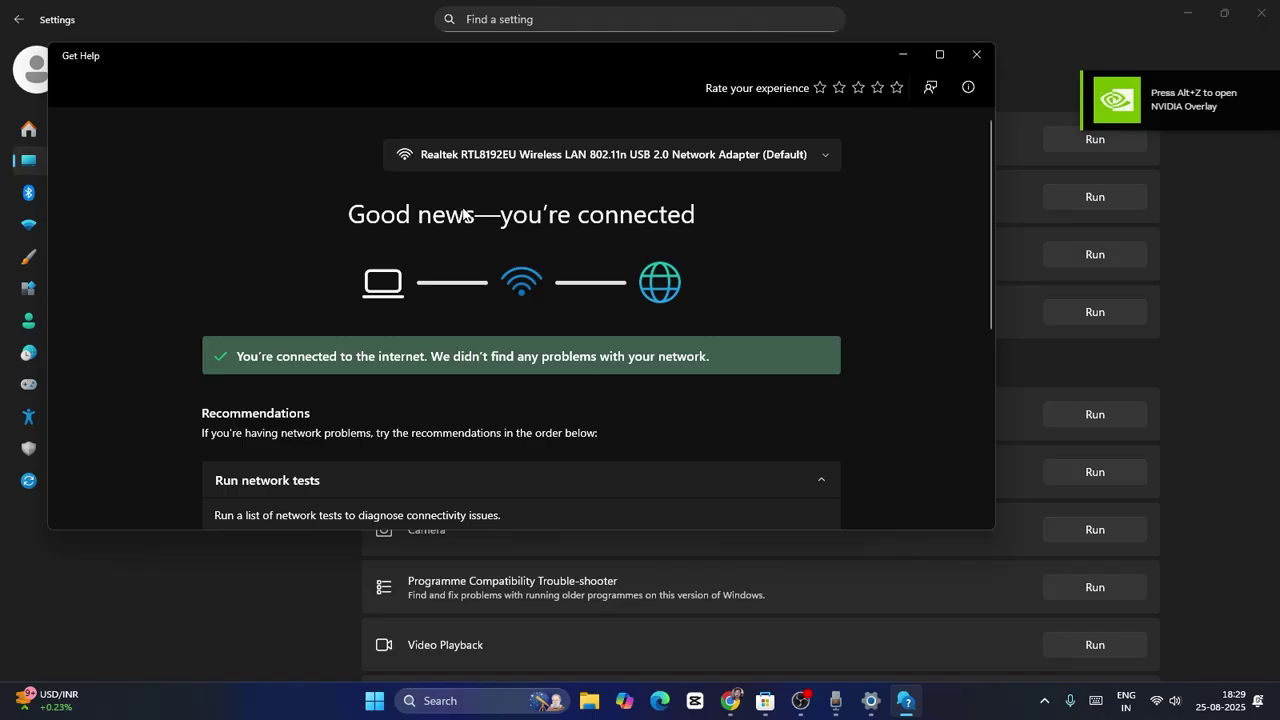
# - Review the network trouble-shooter's recommendations, and close Get Help and Settings
pyautogui.scroll(-3, 991, 286)
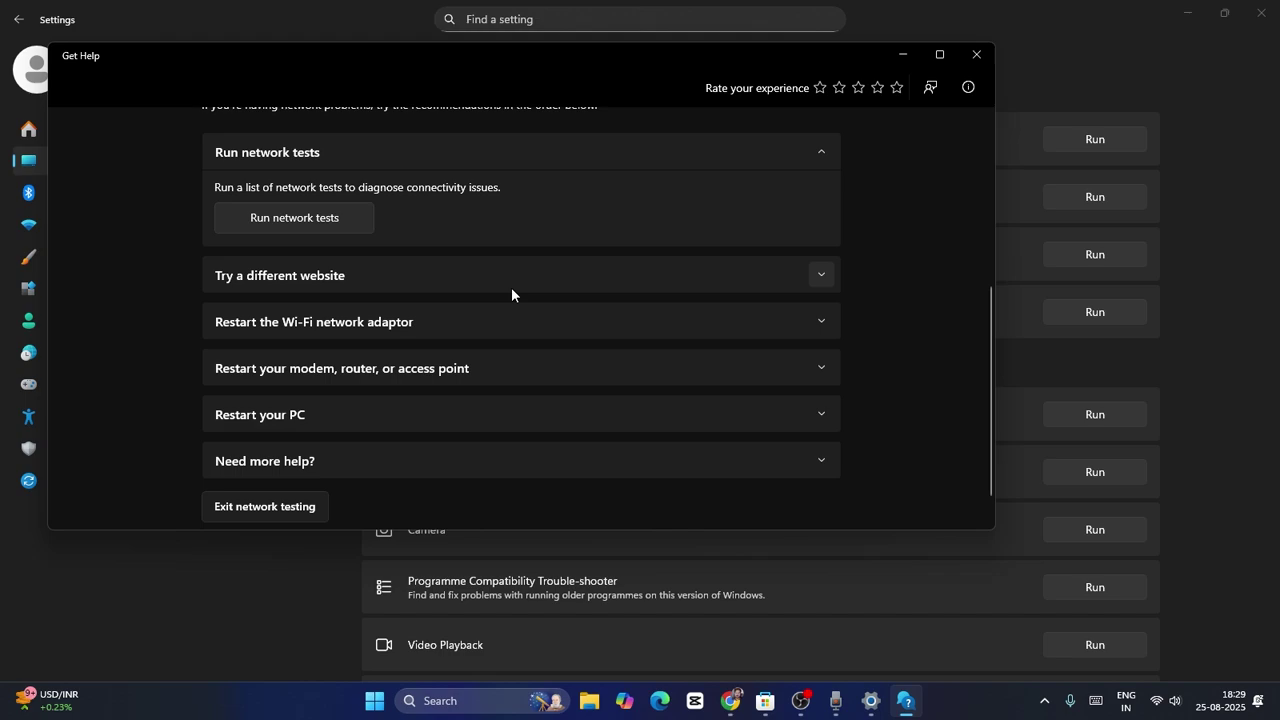
pyautogui.click(976, 54)
pyautogui.click(1260, 13)
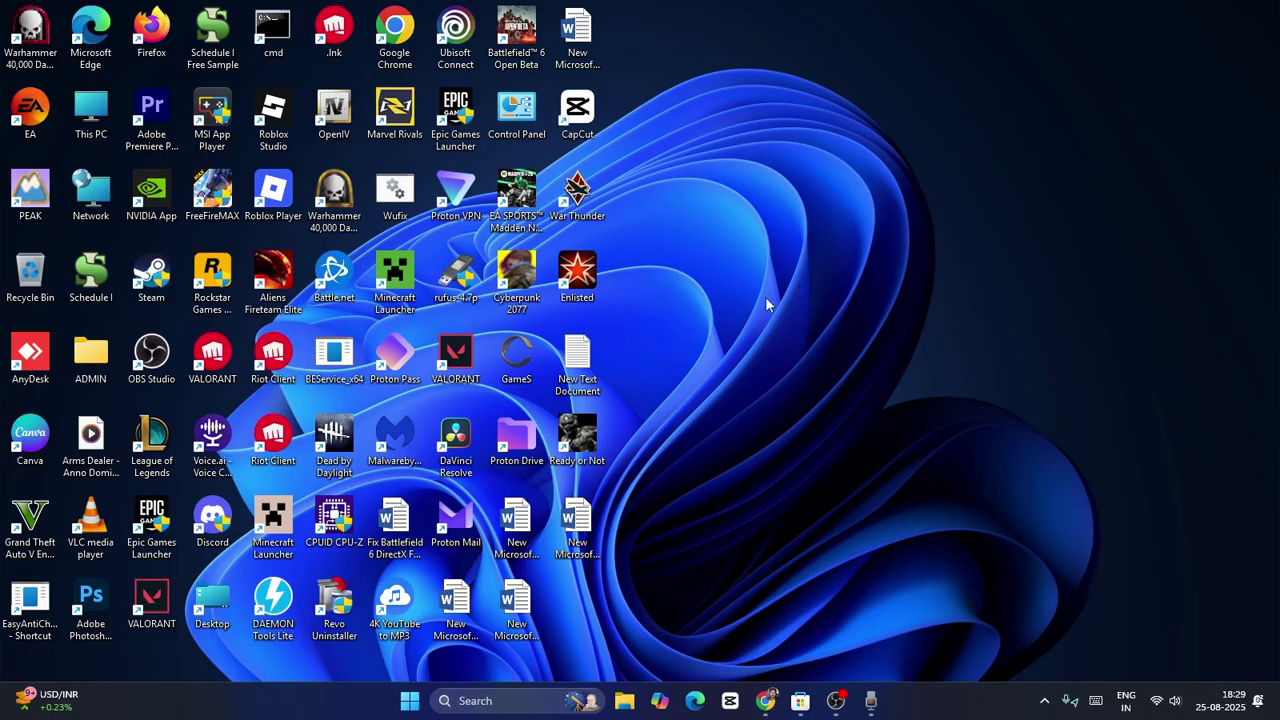
# - Search Windows for control, open Control Panel, and go to the adapter settings of the Network and Sharing Centre
pyautogui.click(463, 697)
pyautogui.write('c')
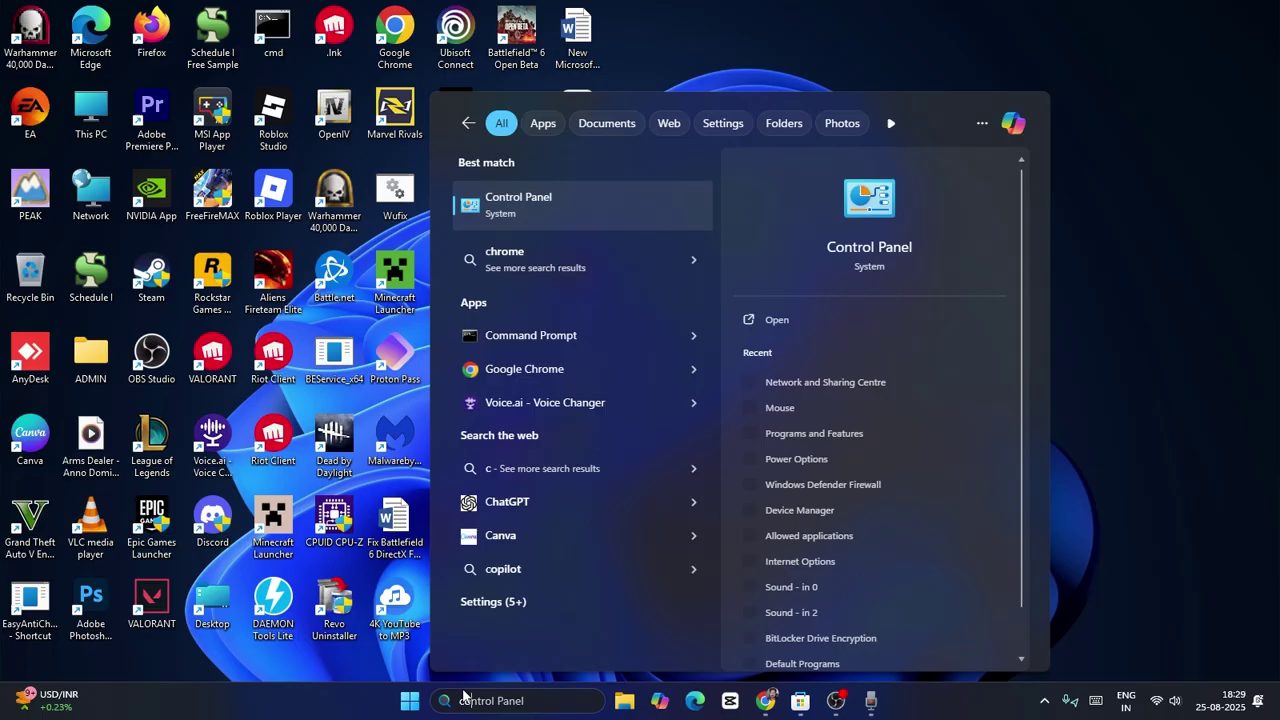
pyautogui.write('ontrol')
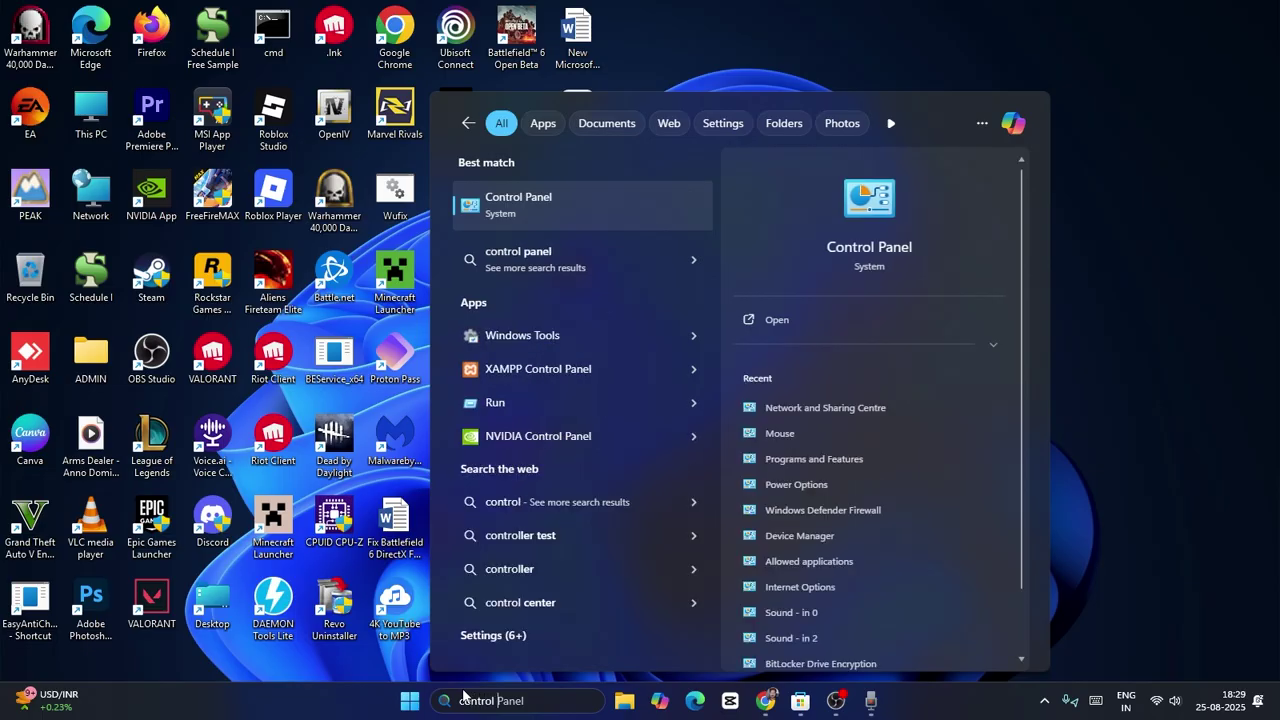
pyautogui.click(609, 203)
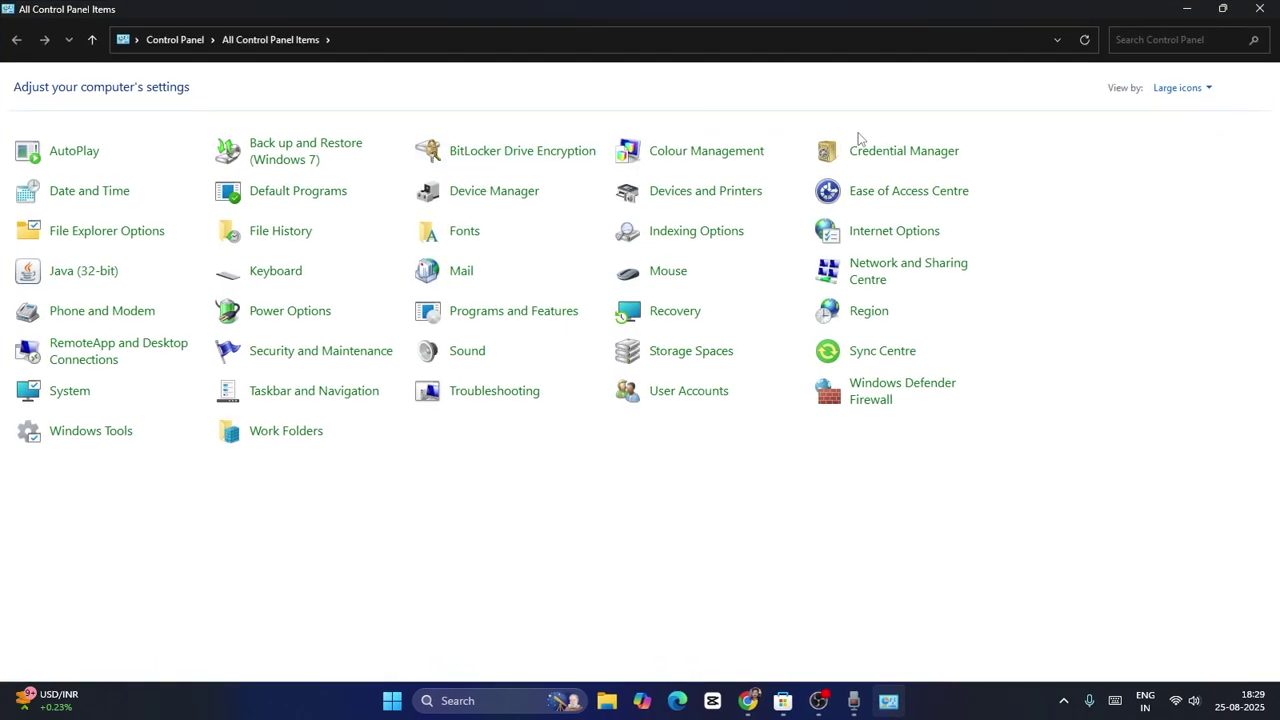
pyautogui.click(880, 263)
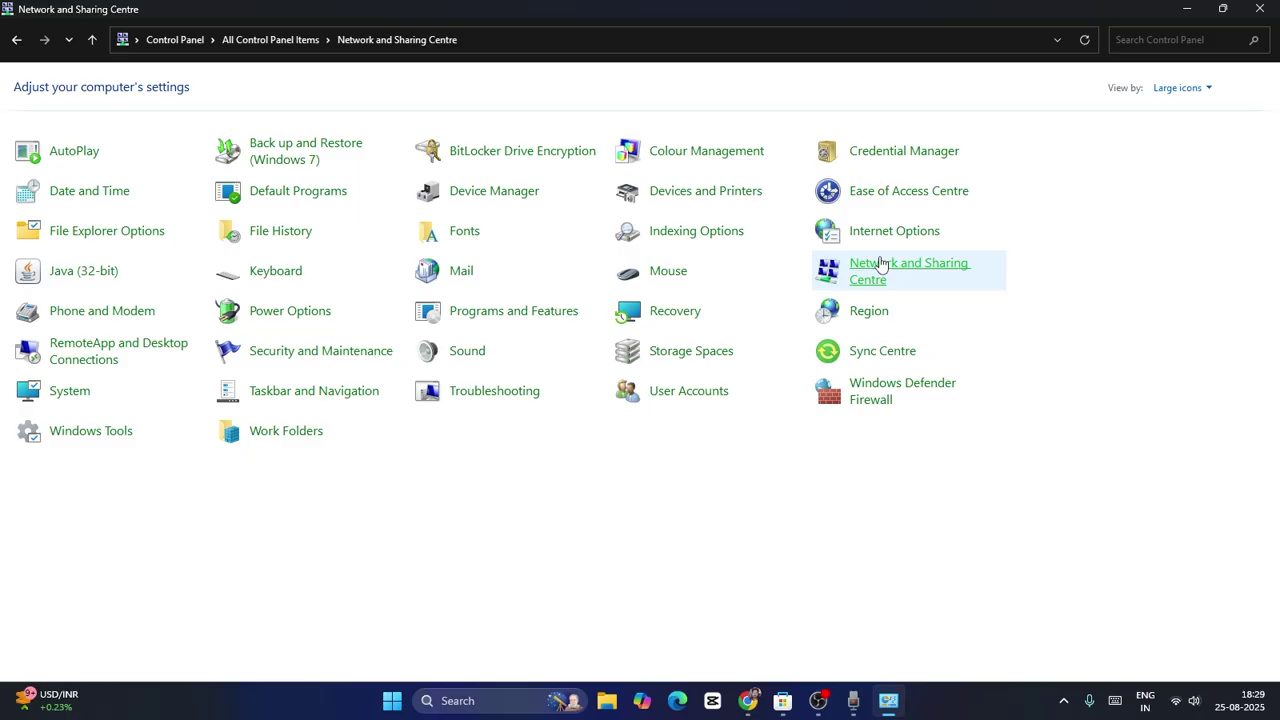
pyautogui.click(82, 110)
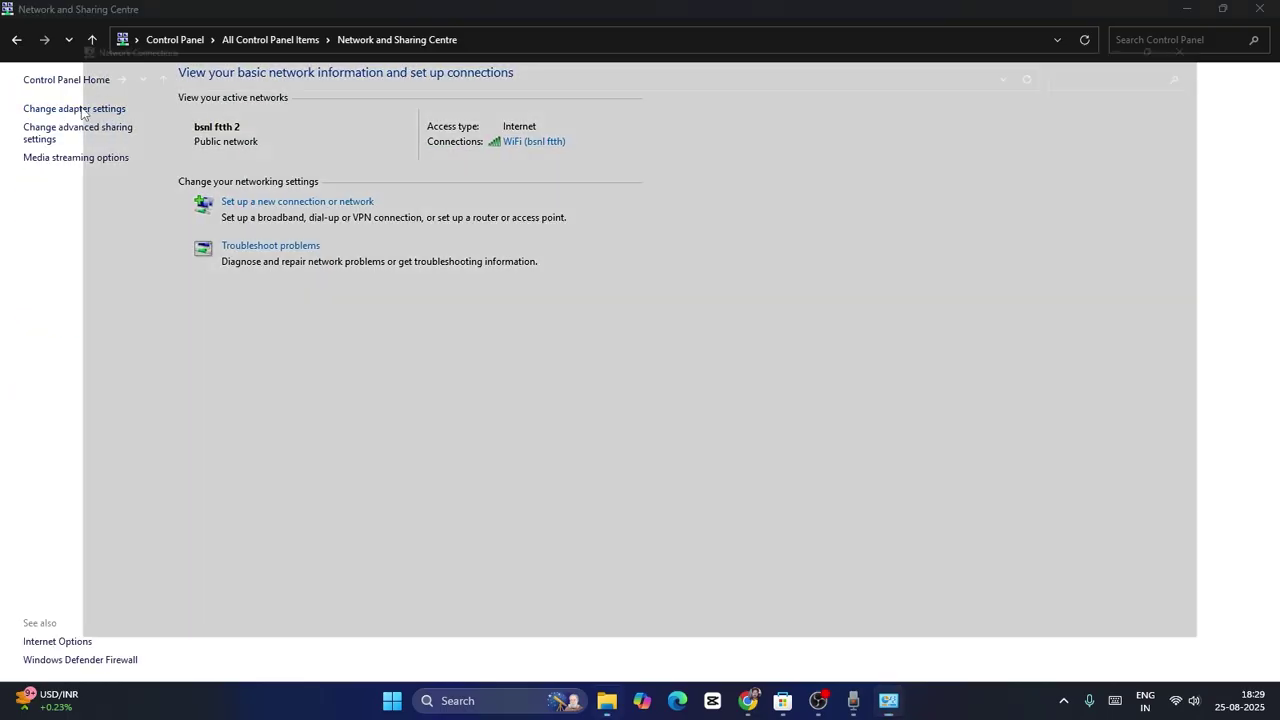
# - View the properties of the WiFi connection and close the dialog without making changes
pyautogui.rightClick(297, 120)
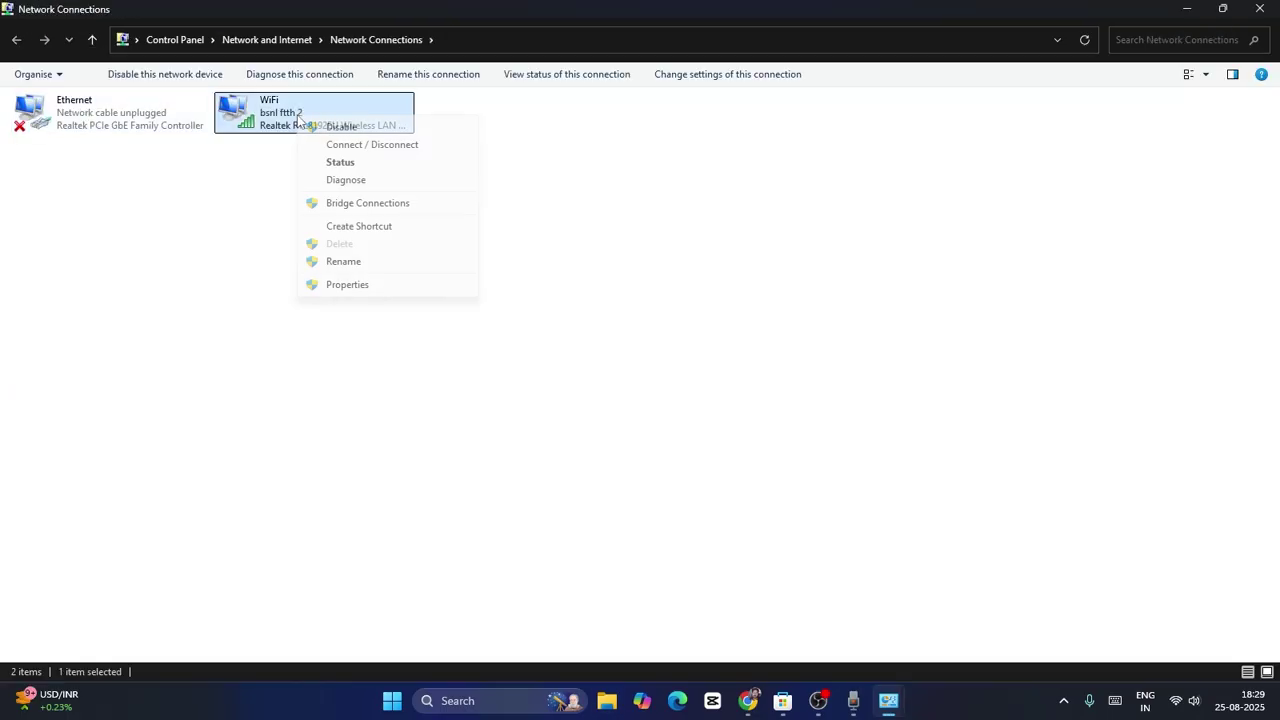
pyautogui.click(335, 283)
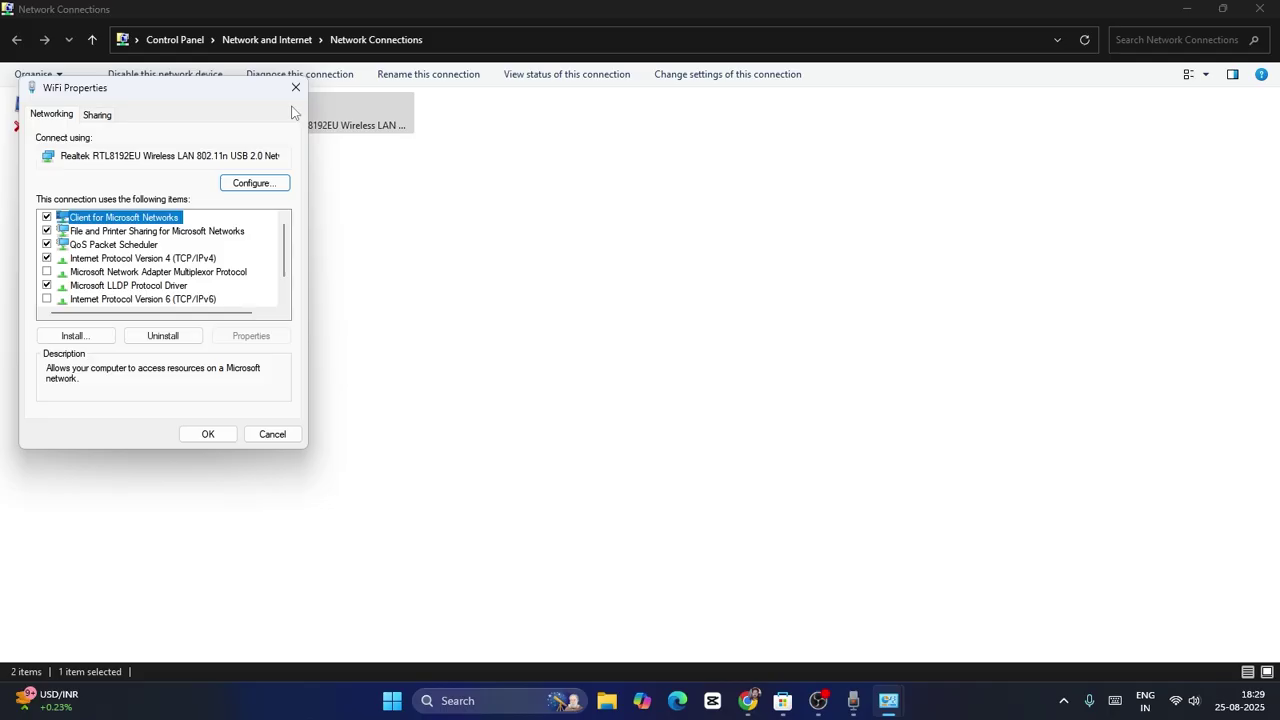
pyautogui.click(285, 96)
pyautogui.rightClick(329, 122)
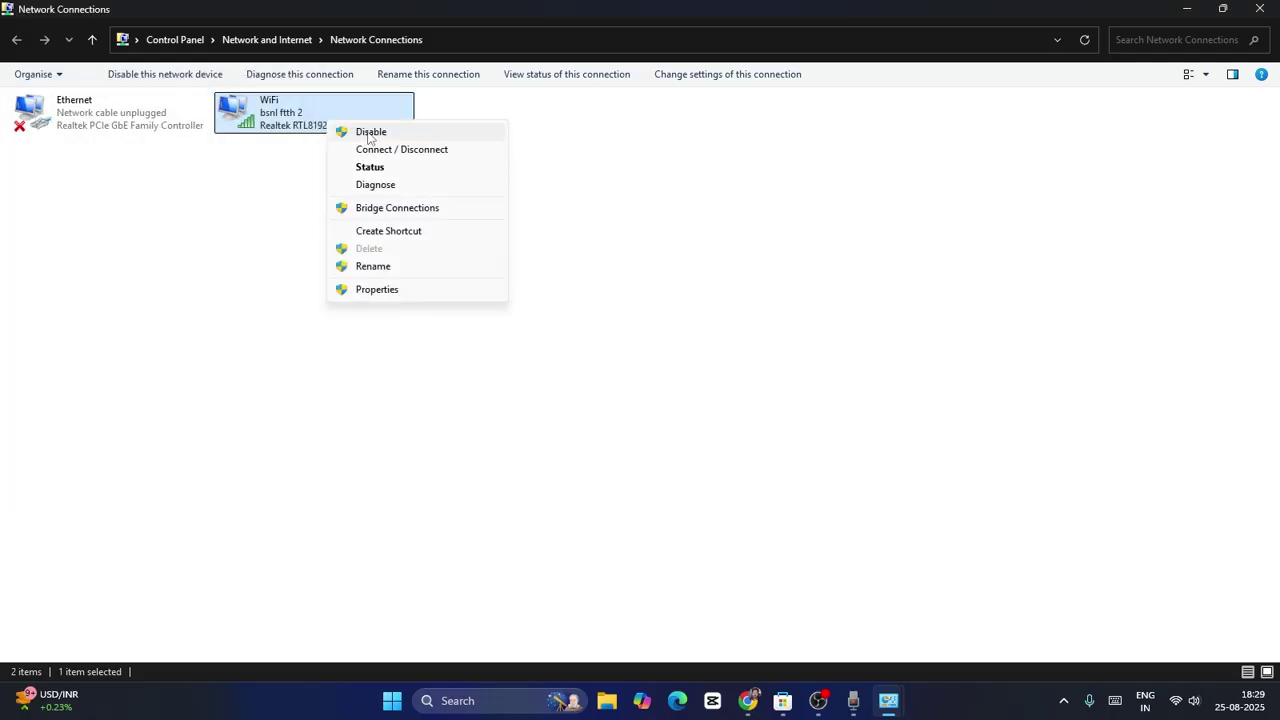
pyautogui.click(569, 209)
pyautogui.rightClick(331, 128)
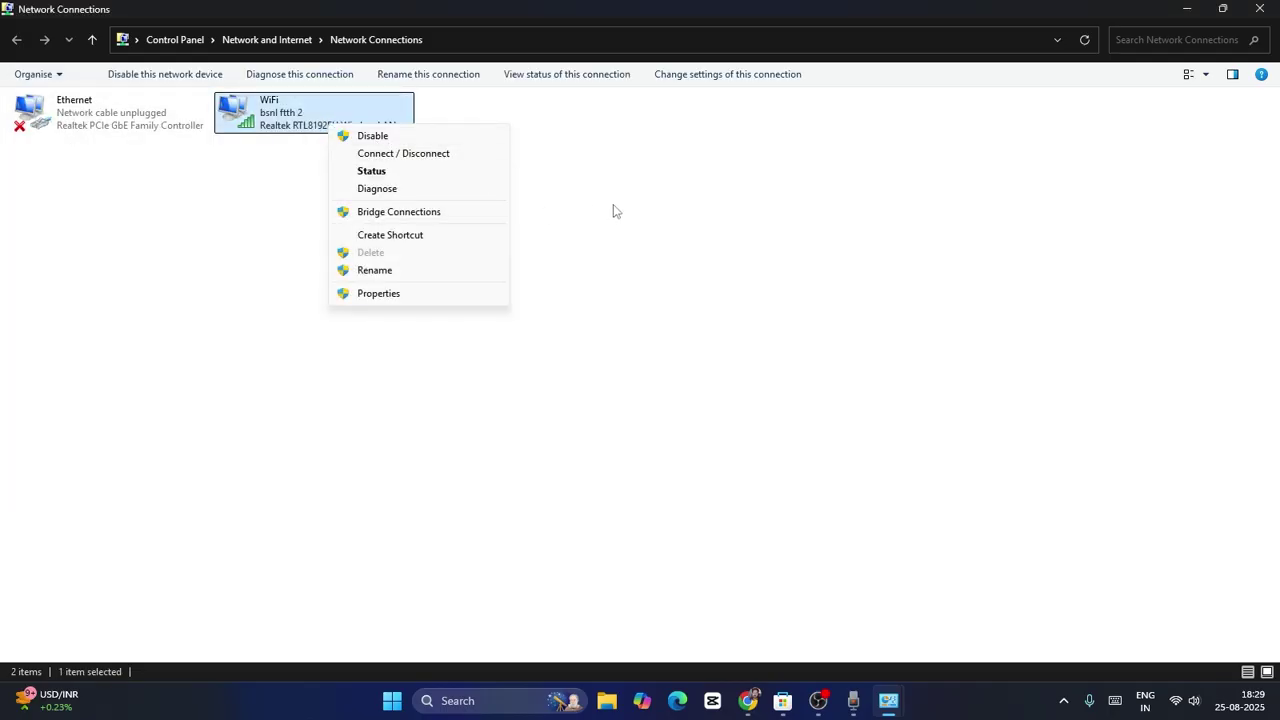
pyautogui.click(613, 210)
# - Diagnose the WiFi connection and review the recommendations in Get Help
pyautogui.rightClick(330, 131)
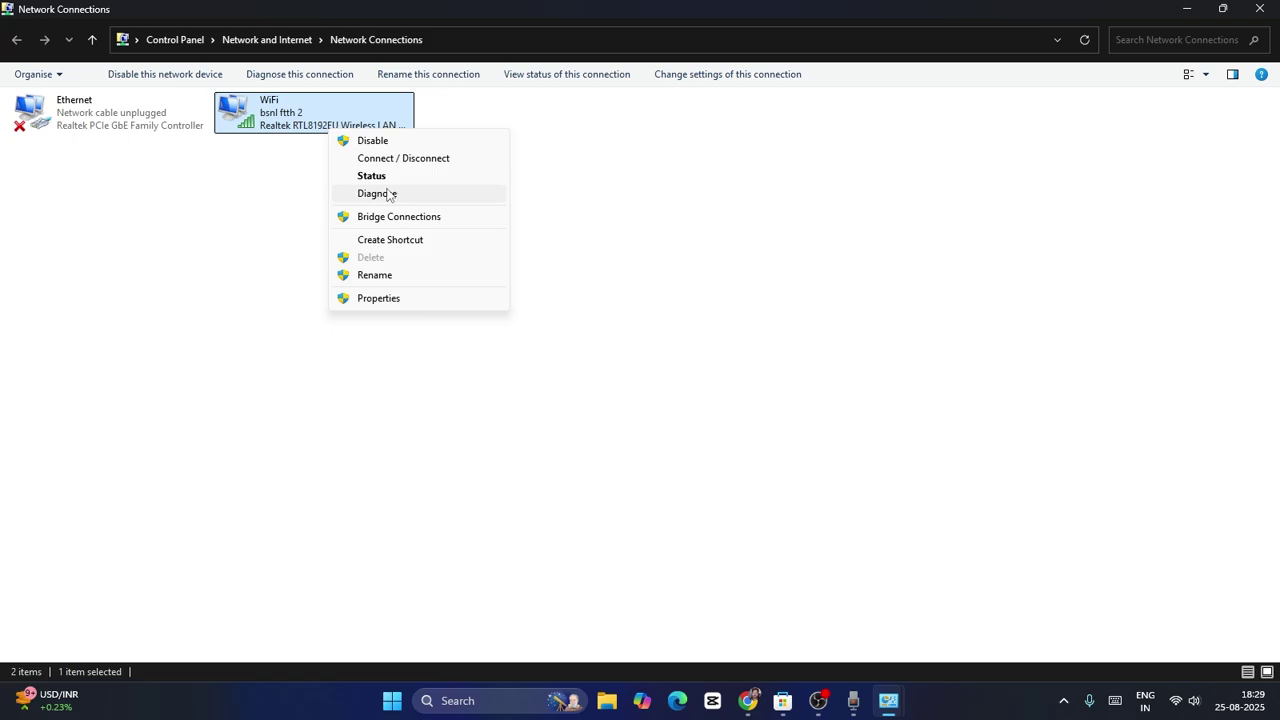
pyautogui.click(377, 193)
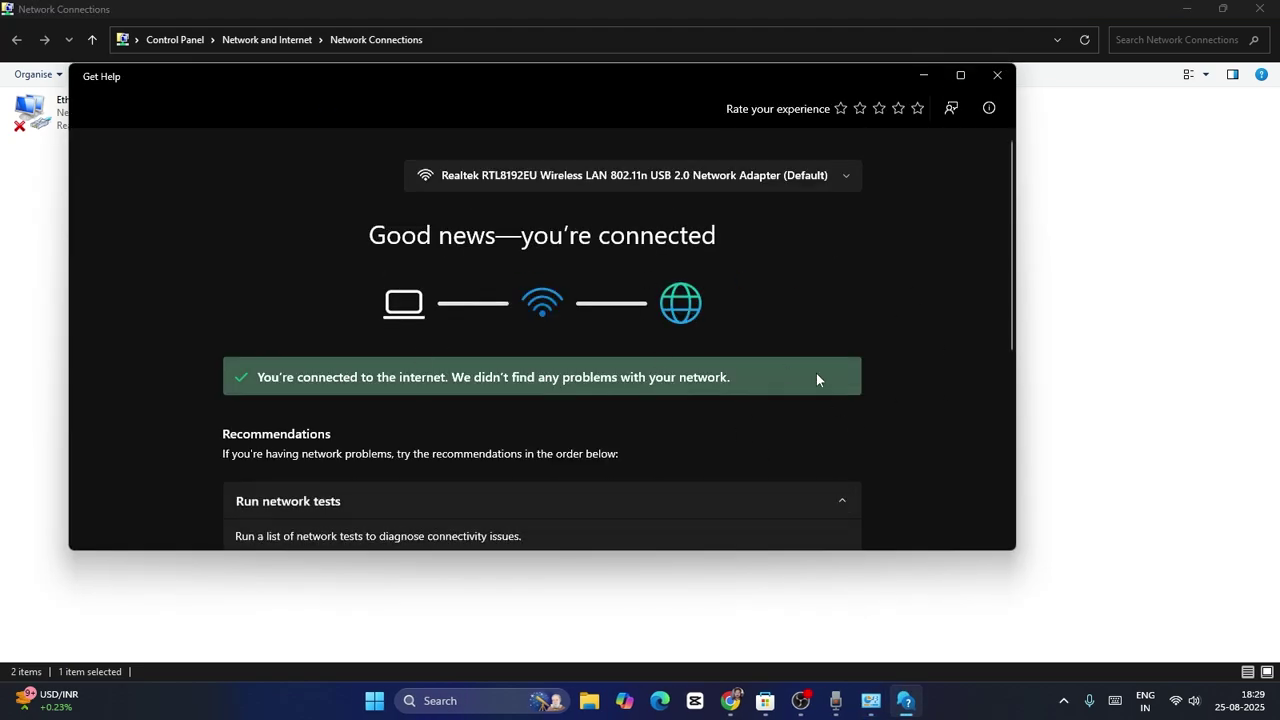
pyautogui.scroll(-2, 811, 322)
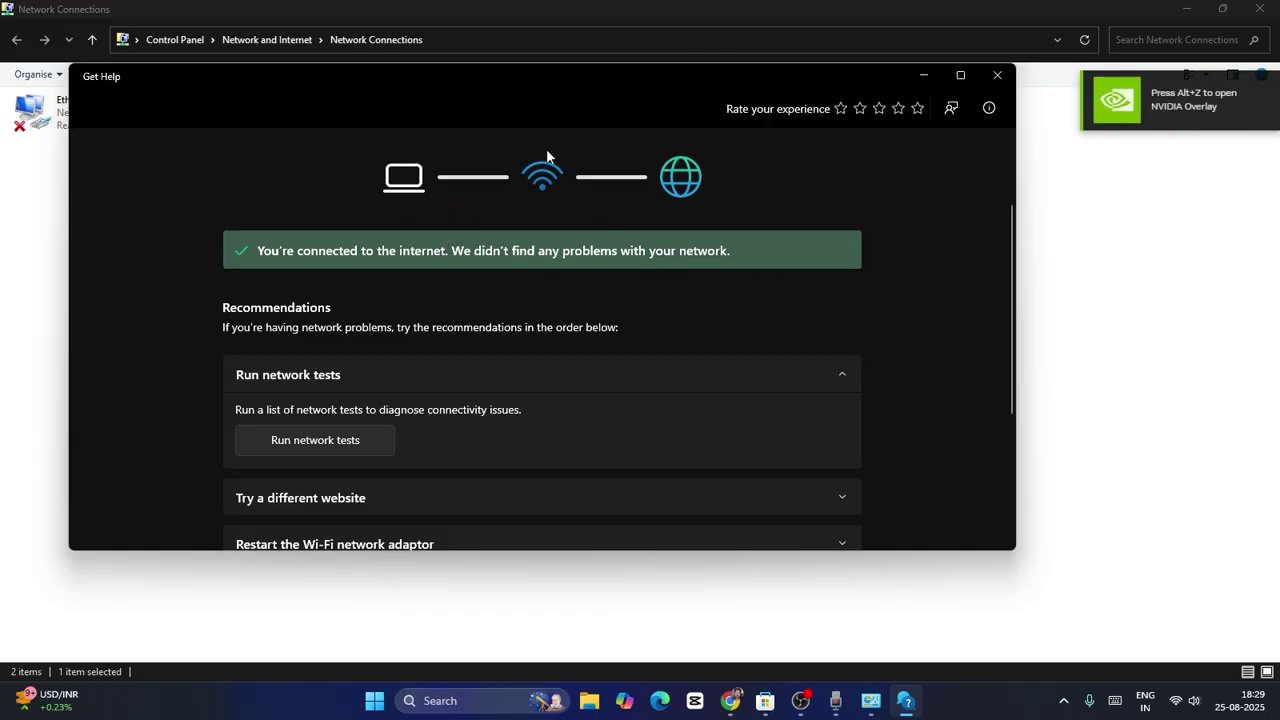
# - Close Get Help, Network Connections, and the Network and Sharing Centre
pyautogui.click(997, 76)
pyautogui.click(1259, 9)
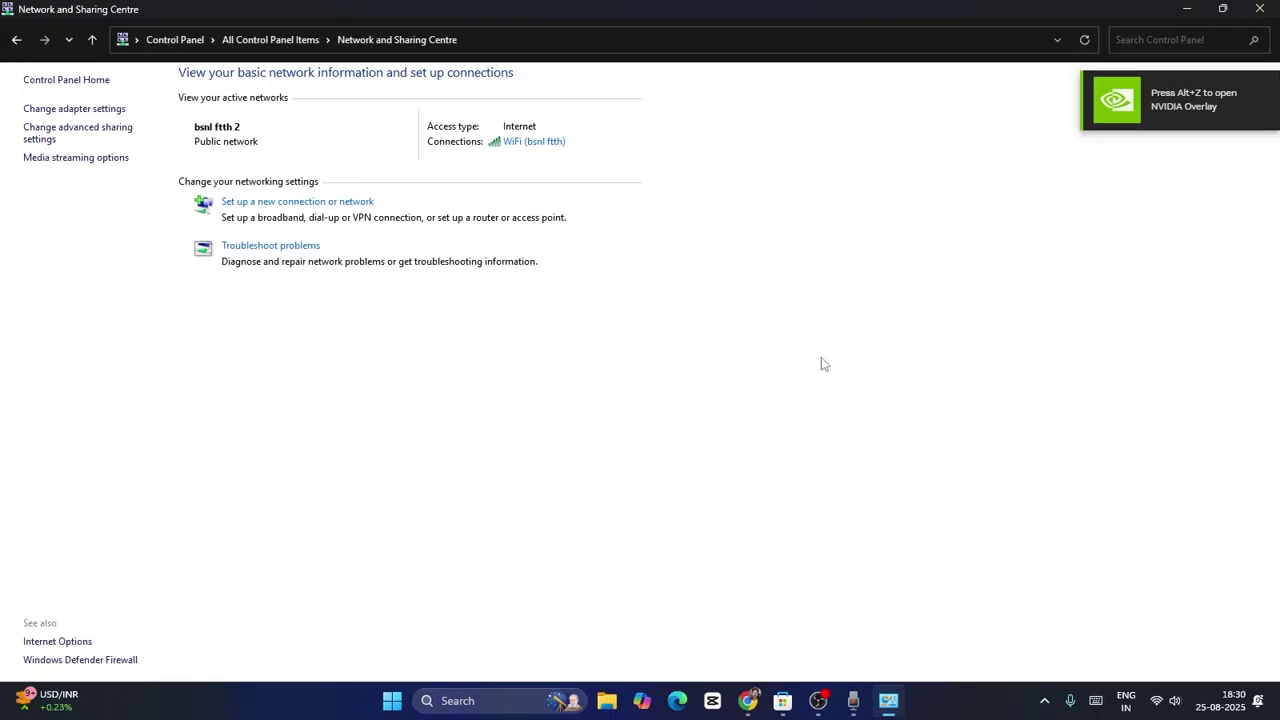
pyautogui.click(1259, 9)
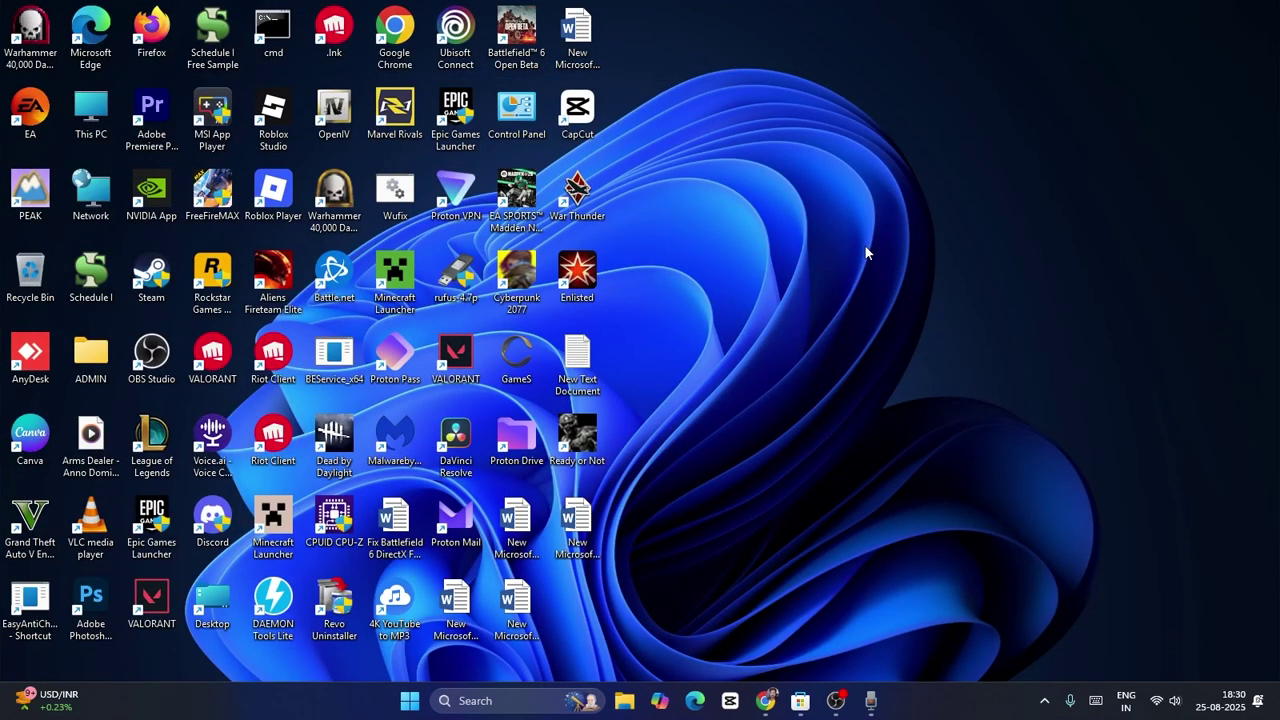
# - Search Windows for settings, view the Network & internet page of the Settings app, and close it
pyautogui.click(492, 701)
pyautogui.write('s')
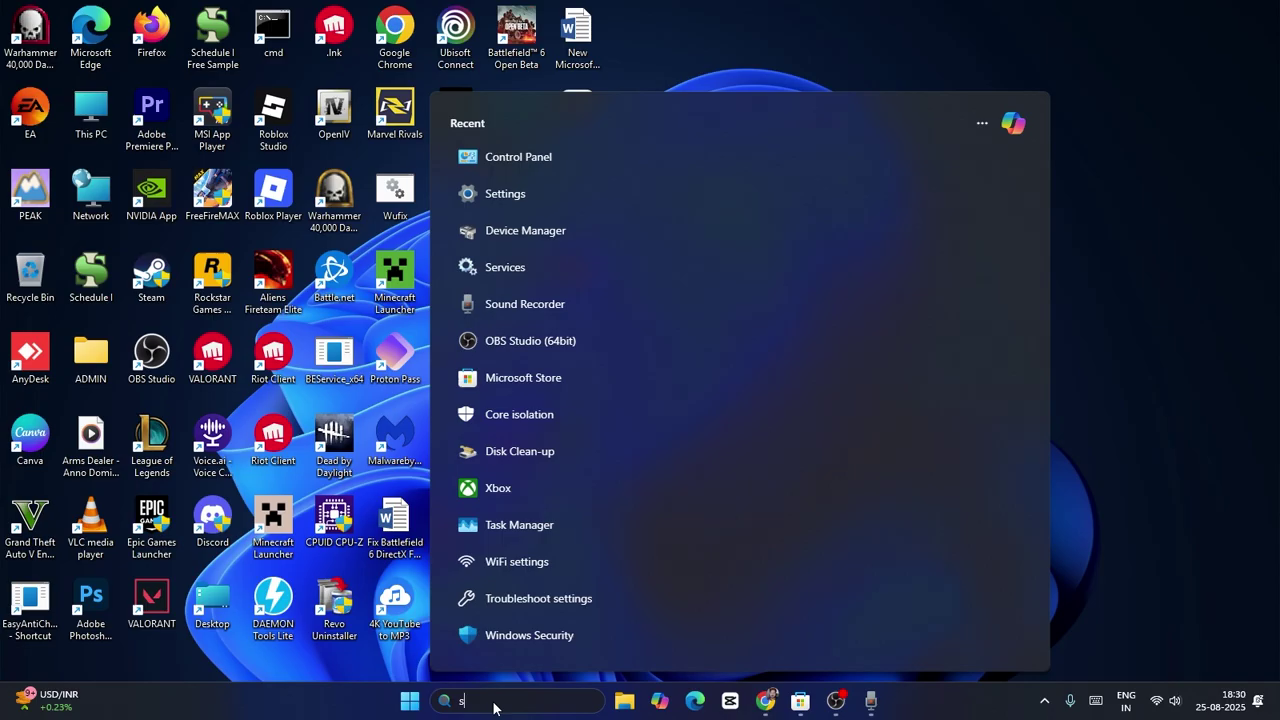
pyautogui.write('ettings')
pyautogui.click(609, 200)
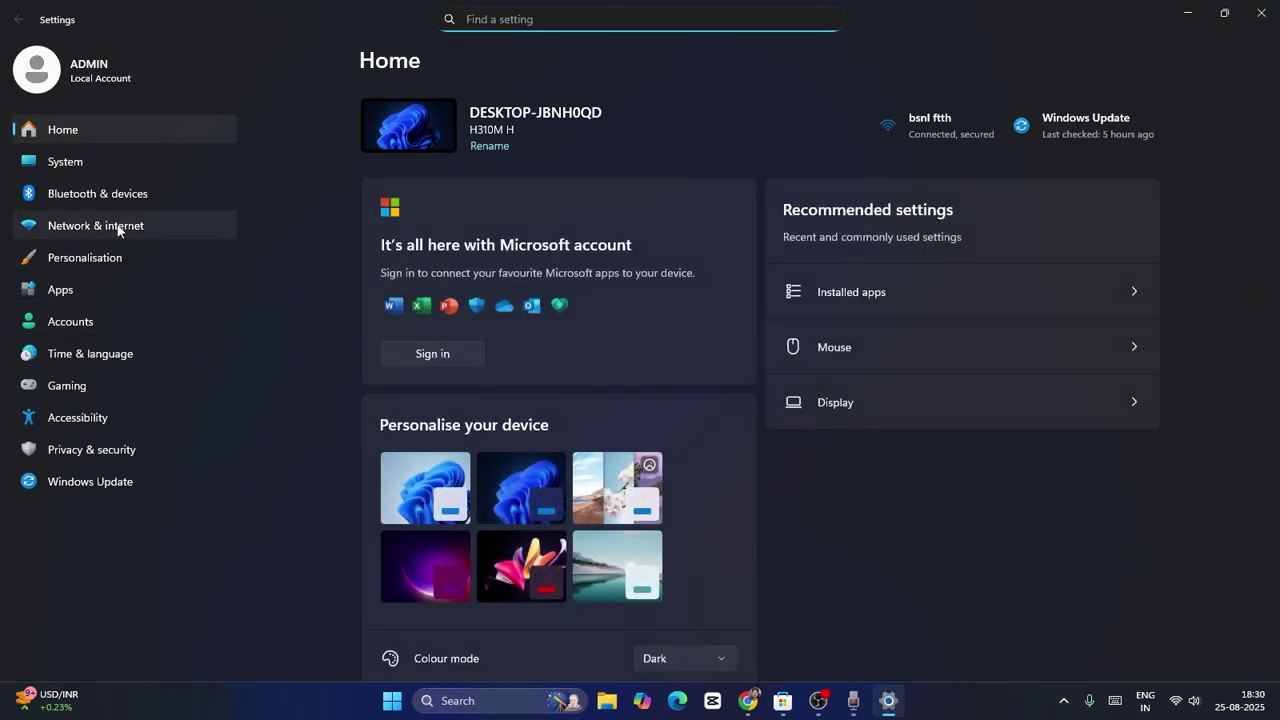
pyautogui.click(118, 228)
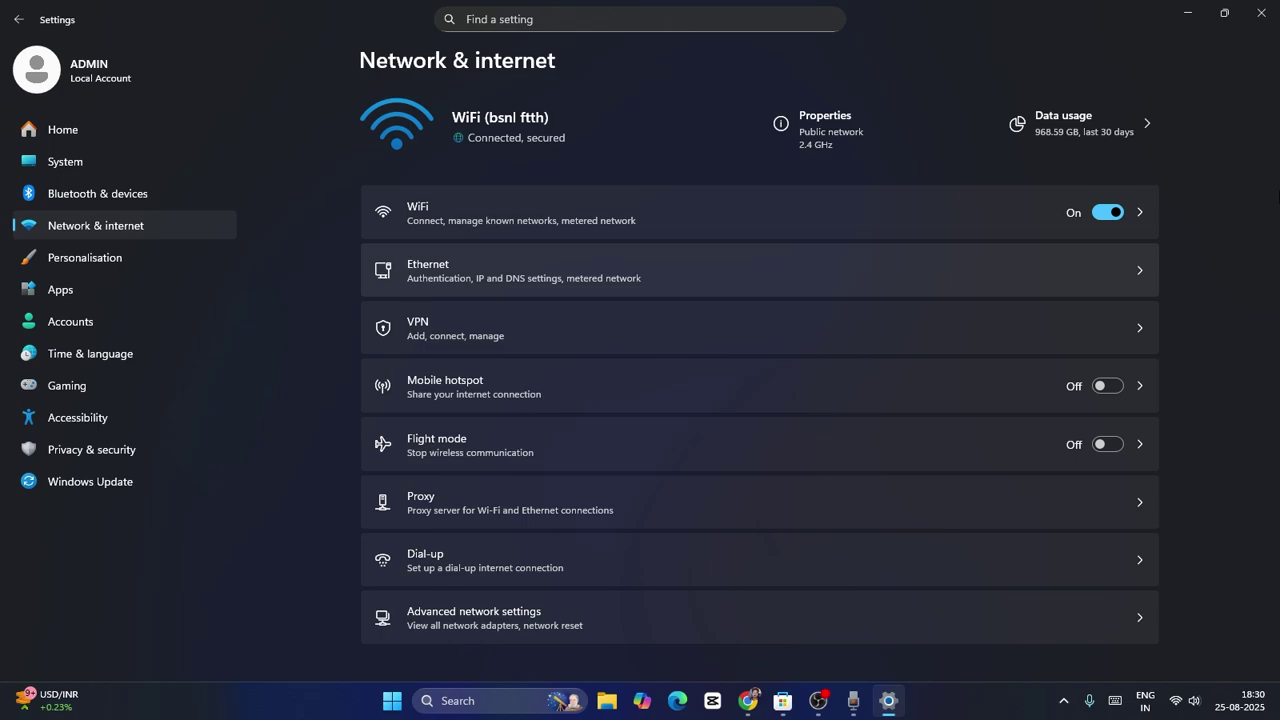
pyautogui.click(1261, 12)
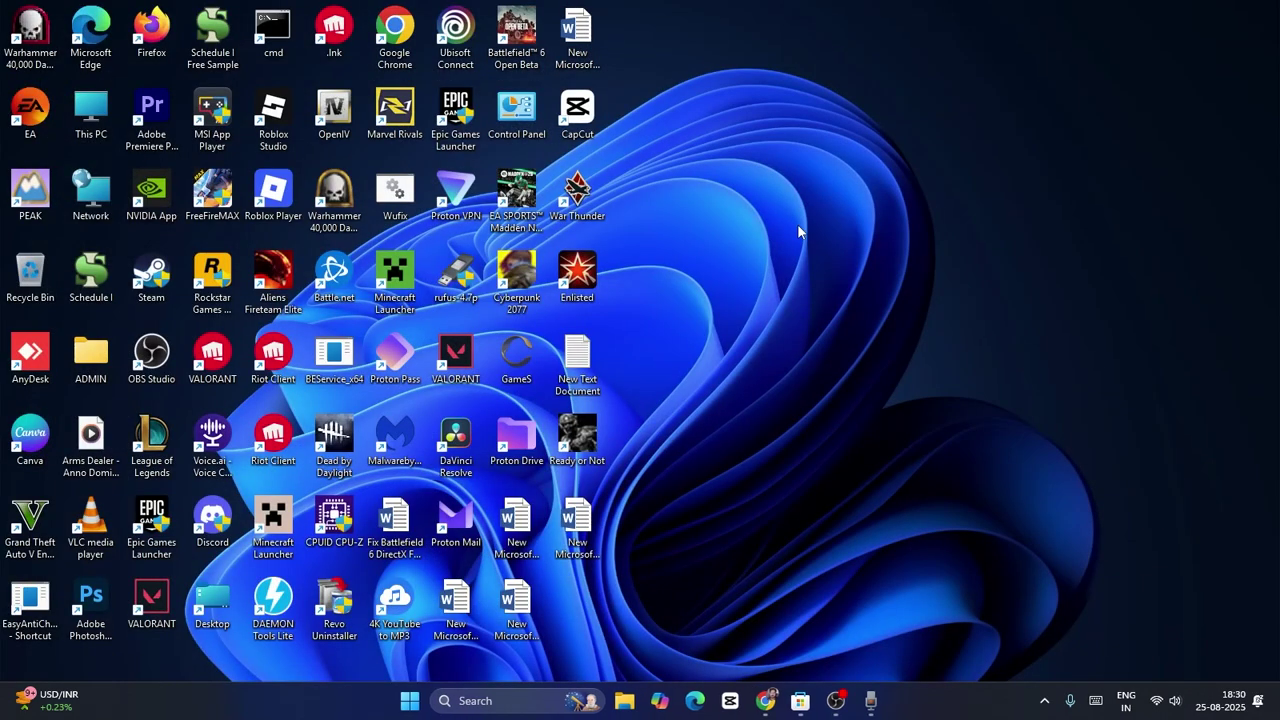